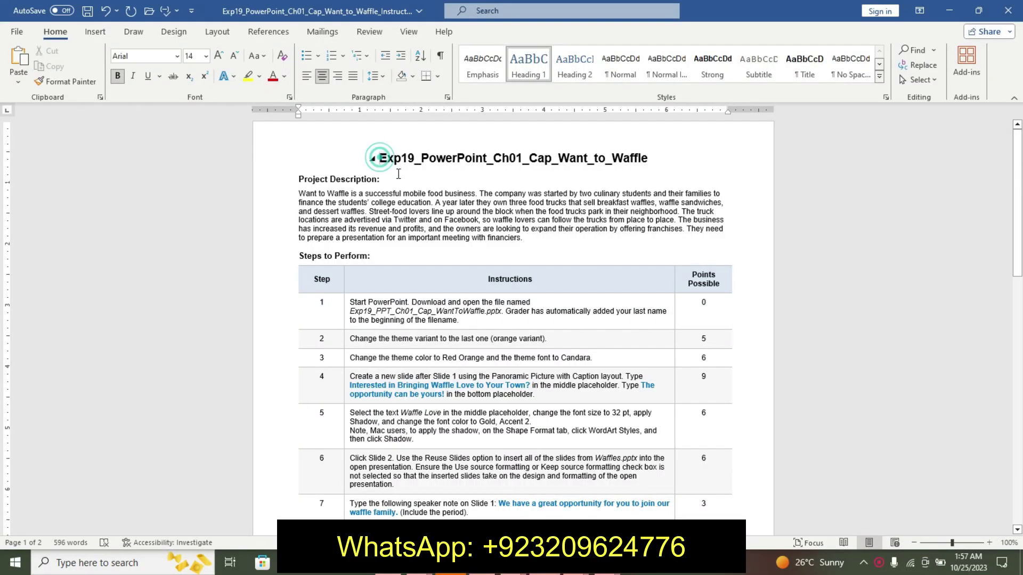
- Give the document title a yellow highlight and select the project description paragraph
double_click(382, 158)
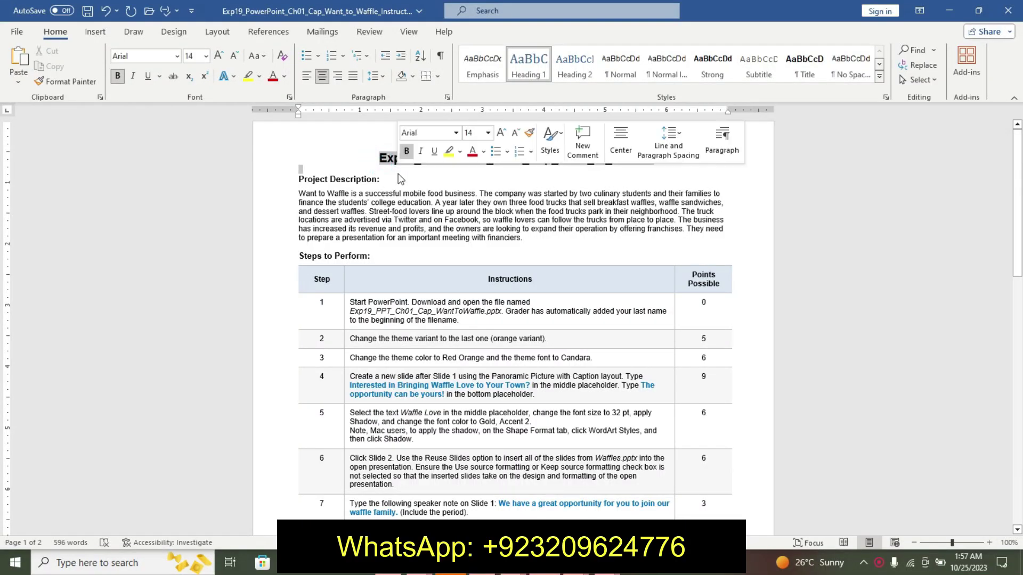
left_click(448, 152)
left_click_drag(296, 179, 463, 236)
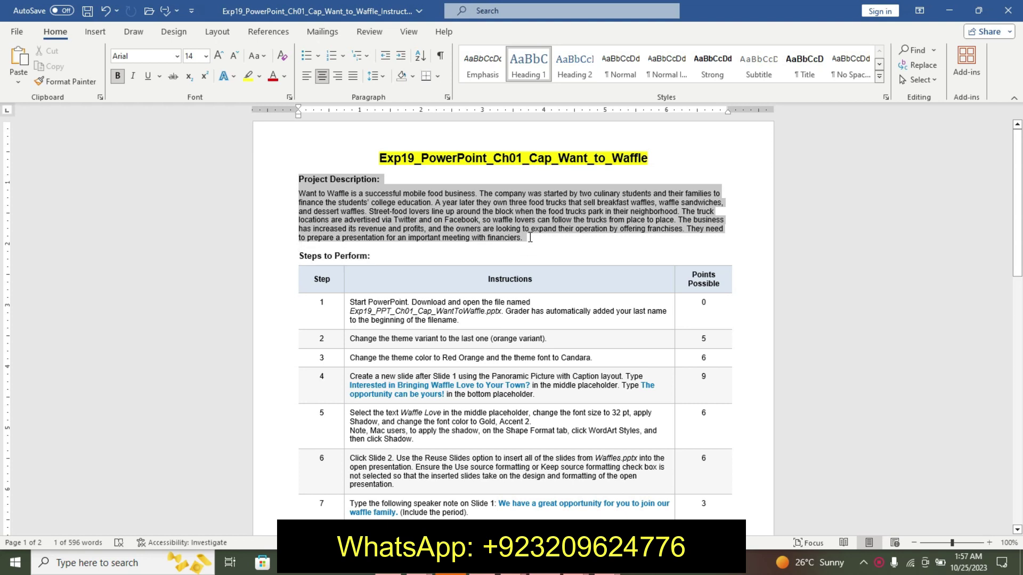
left_click_drag(499, 243, 530, 239)
- Format the description paragraph as 12 pt, bold, italic with a turquoise highlight
left_click(619, 196)
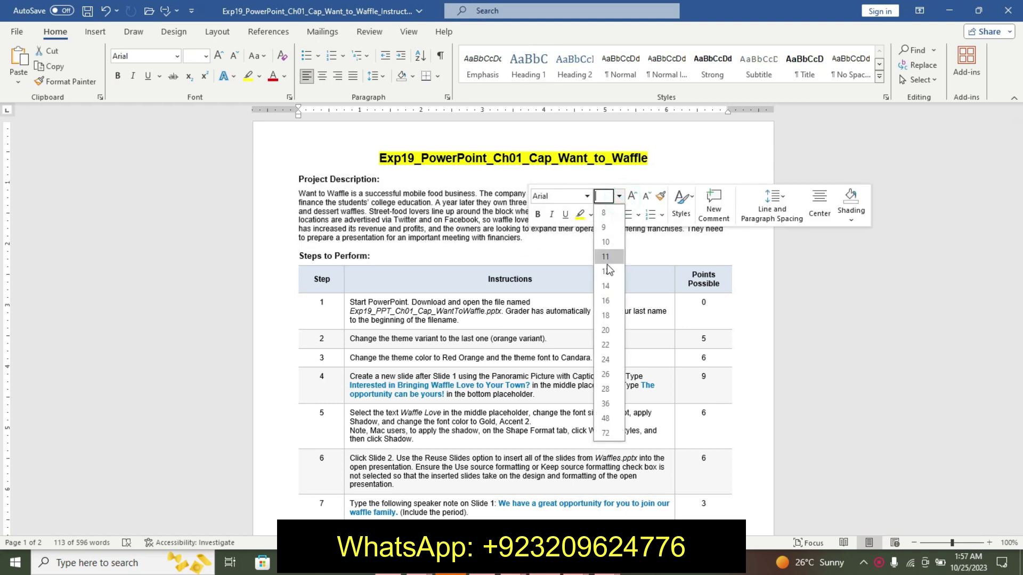
left_click(606, 265)
left_click(552, 215)
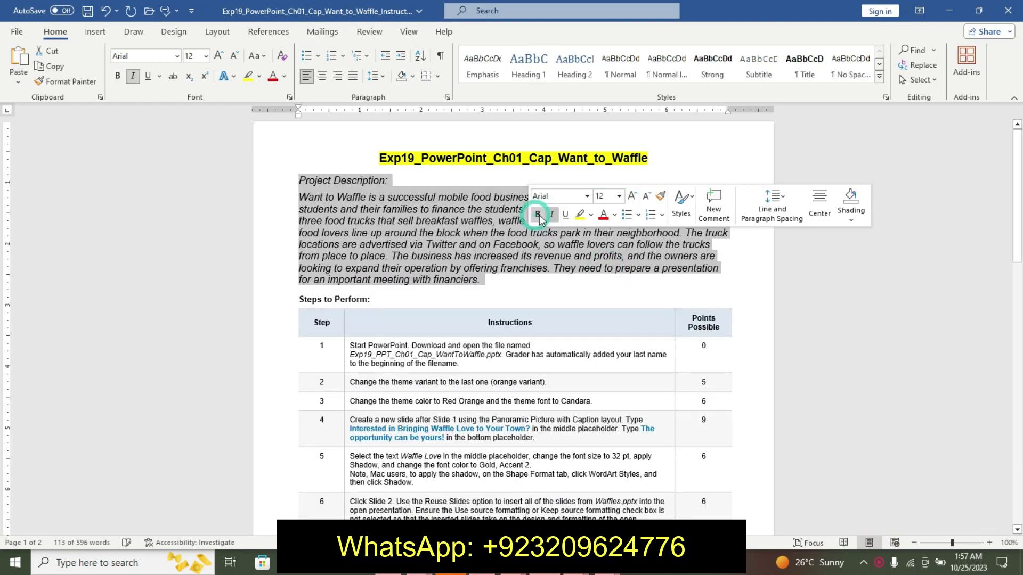
left_click(538, 215)
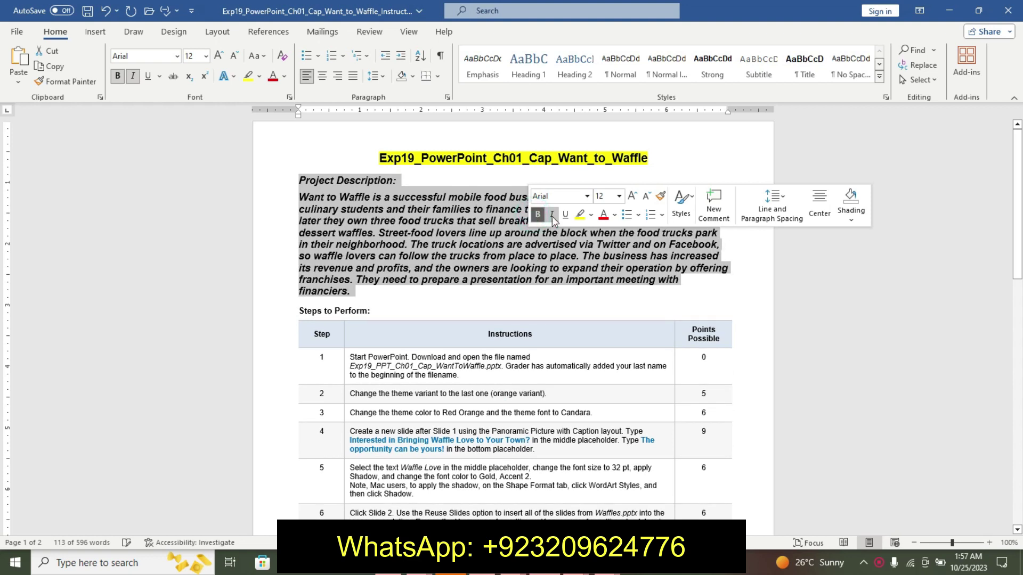
left_click(591, 214)
left_click(618, 230)
left_click(485, 285)
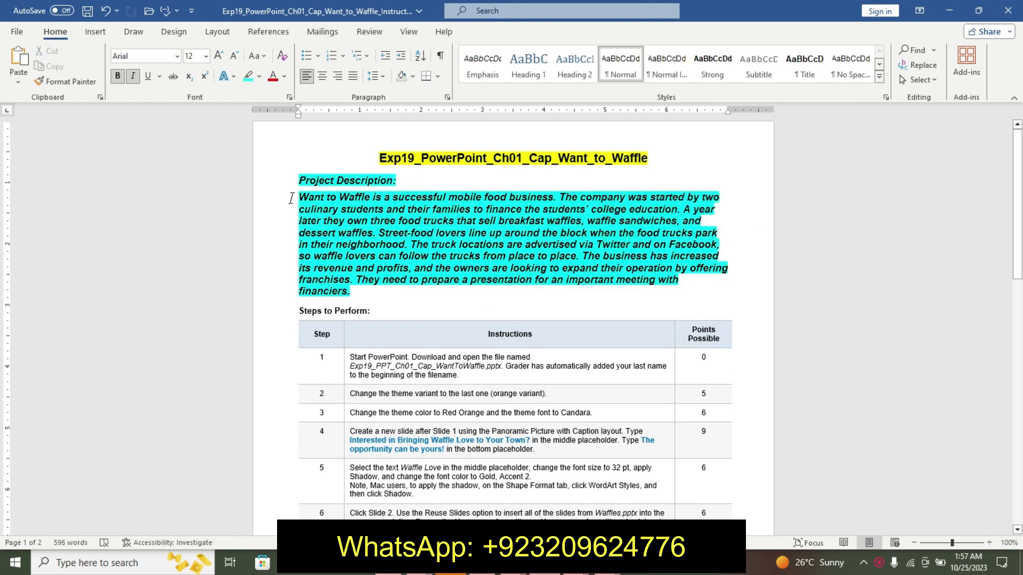
left_click_drag(299, 197, 352, 292)
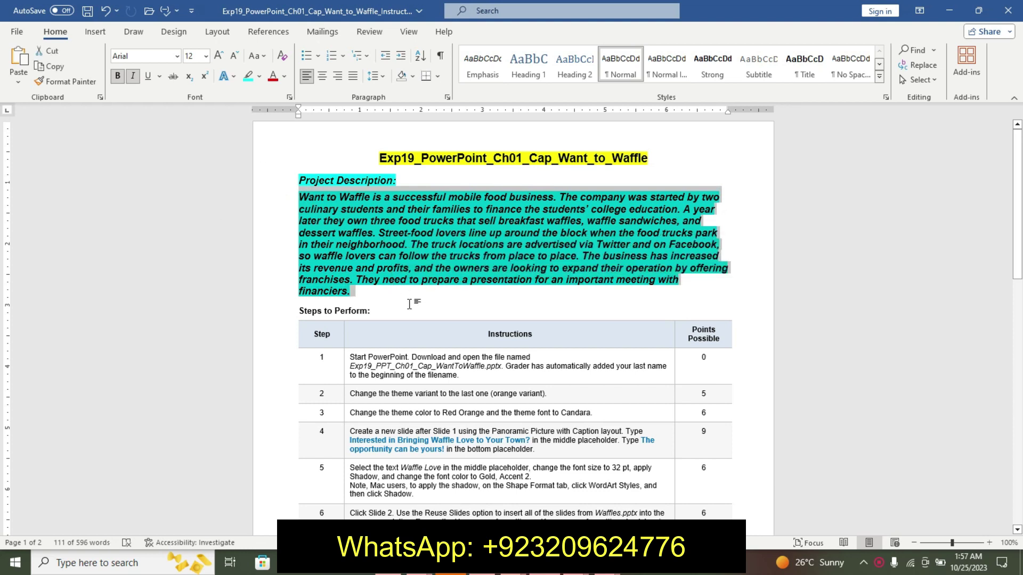
- Check the Waffles and Want to Waffle decks, then undo the description paragraph's formatting
left_click(575, 563)
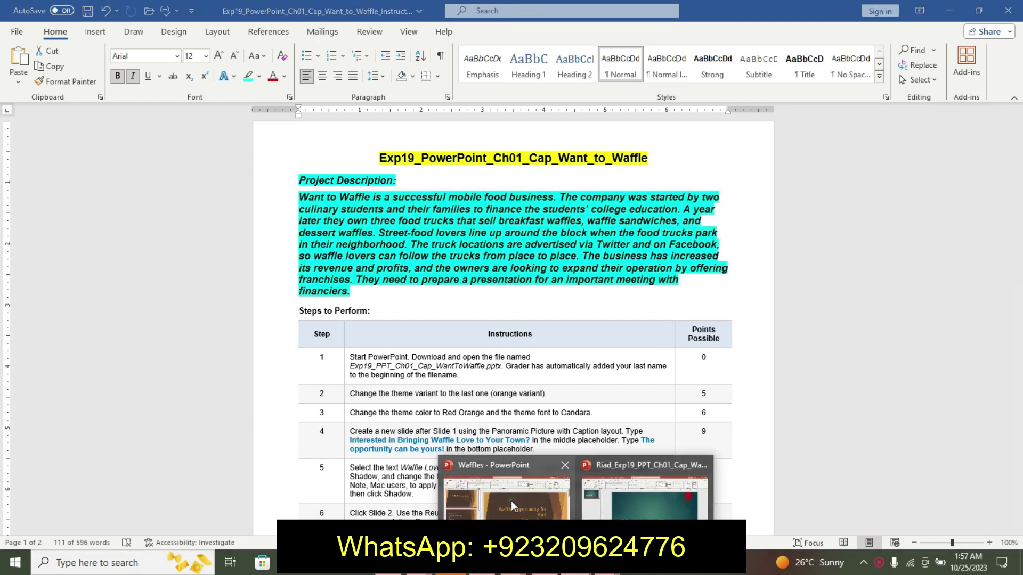
left_click(510, 501)
mouse_move(451, 564)
left_click(644, 495)
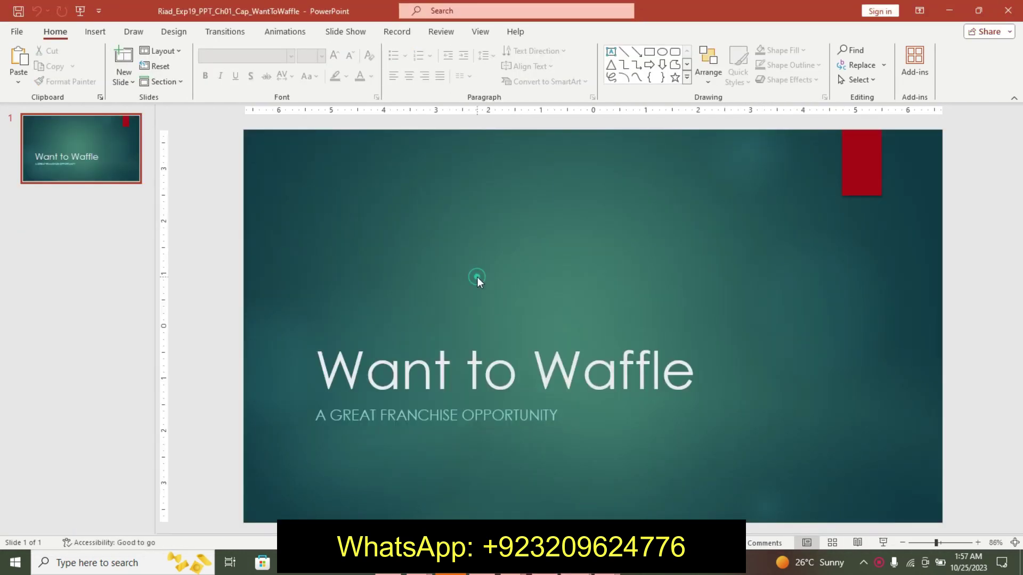
key("alt+Tab")
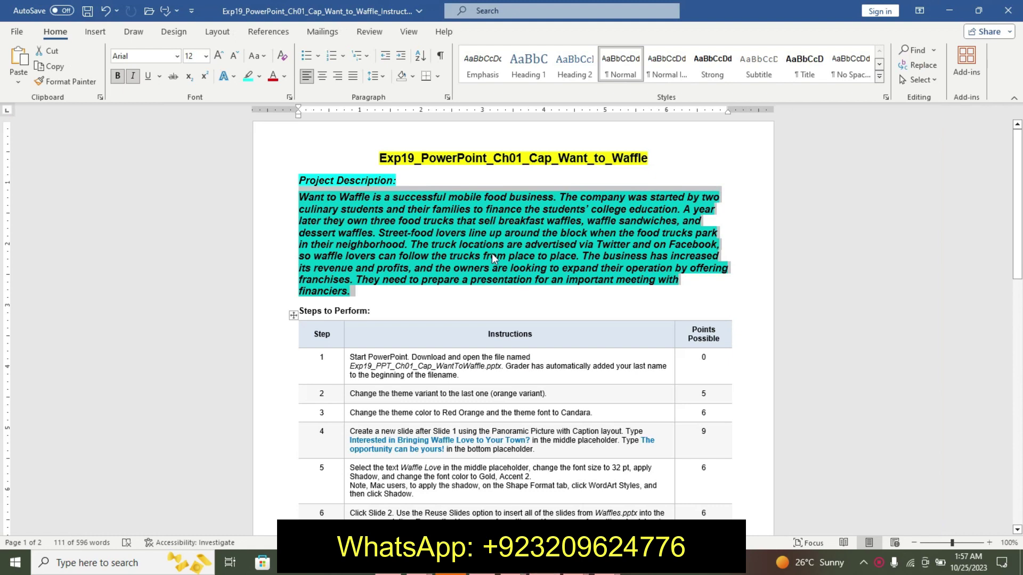
key("ctrl+space")
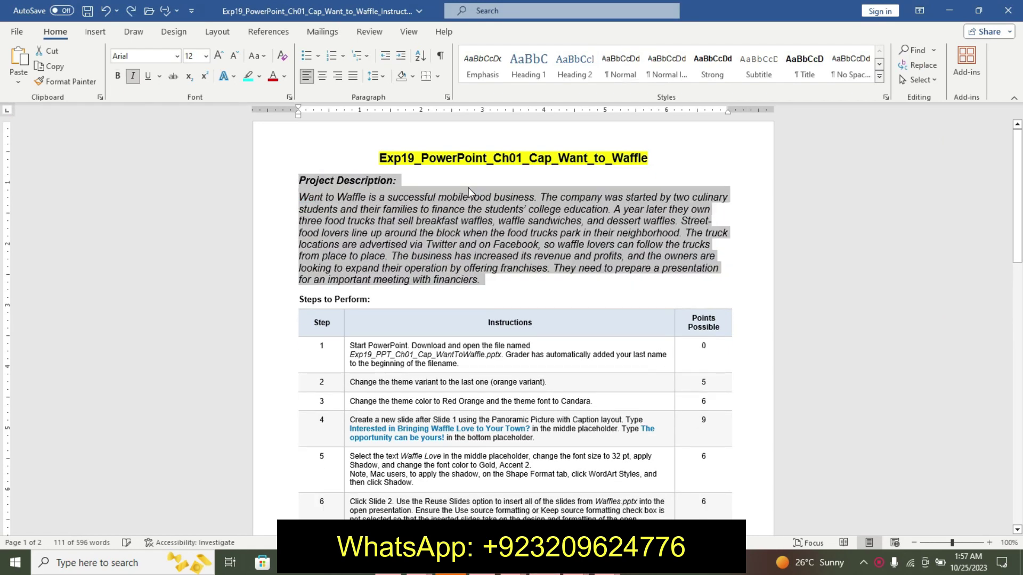
key("ctrl+z")
key("ctrl+z")
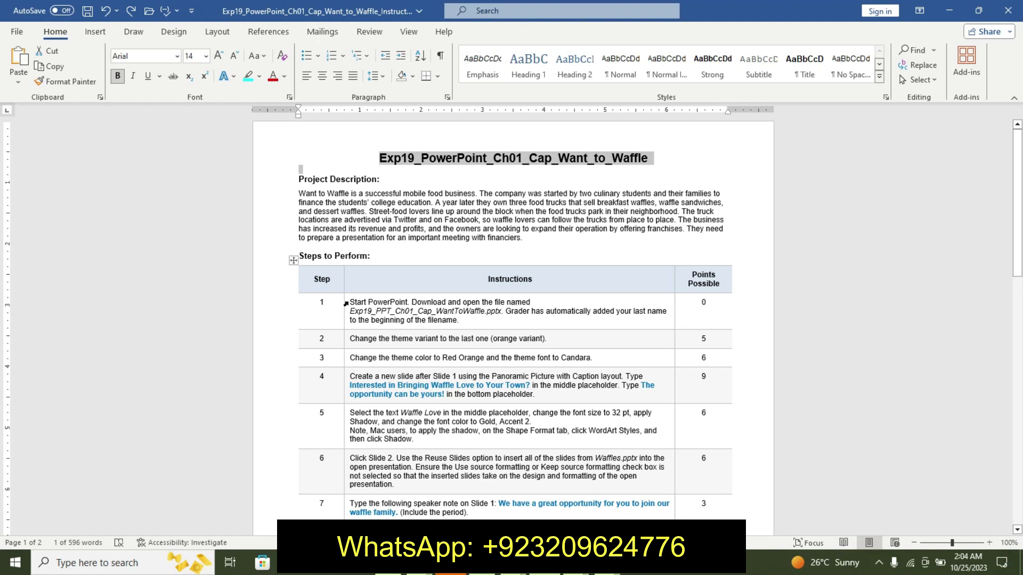
- Make the Step 1 instruction 11 pt bold, highlighting its file name in yellow
left_click(346, 303)
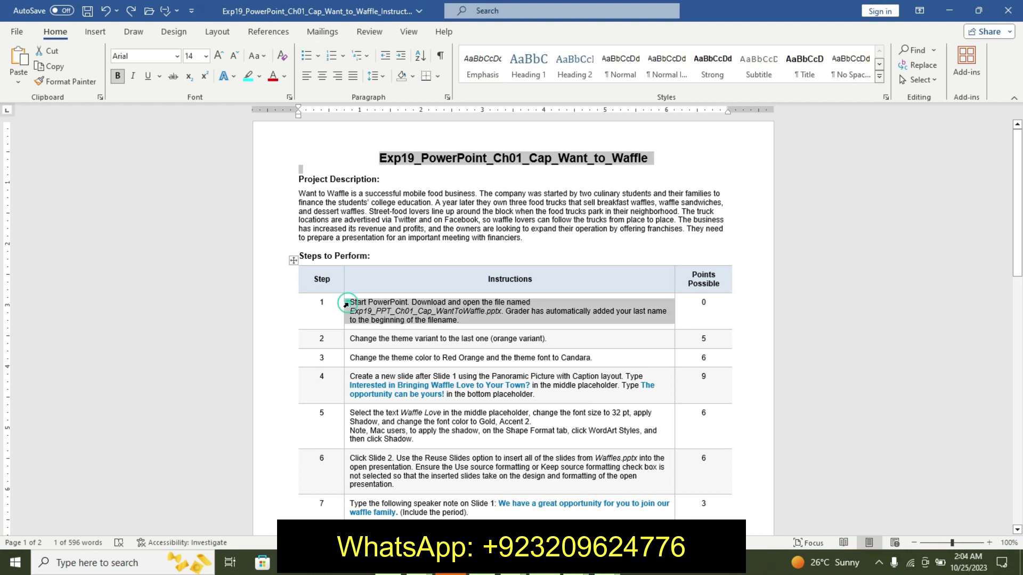
left_click_drag(351, 311, 513, 297)
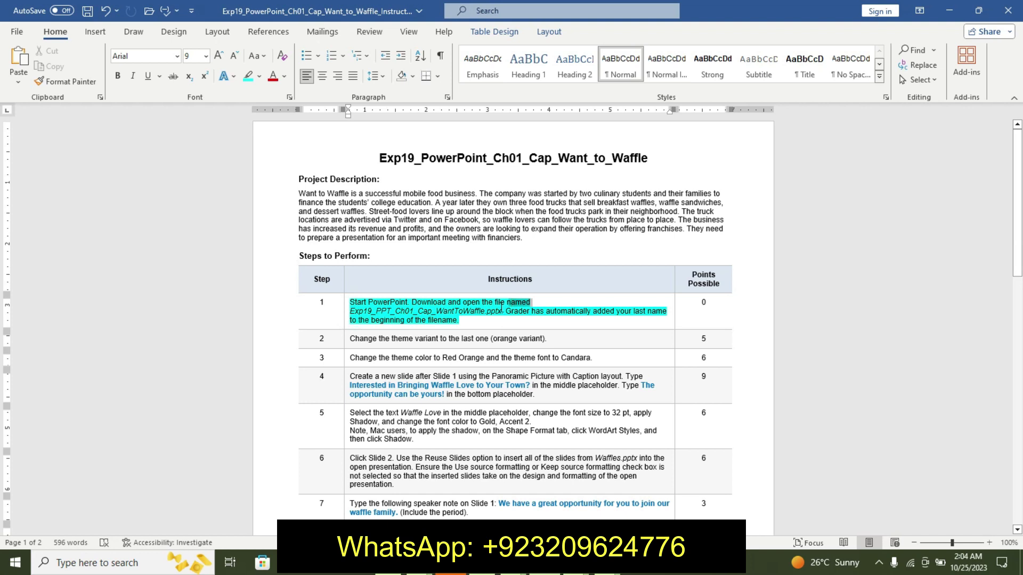
left_click_drag(512, 296, 504, 314)
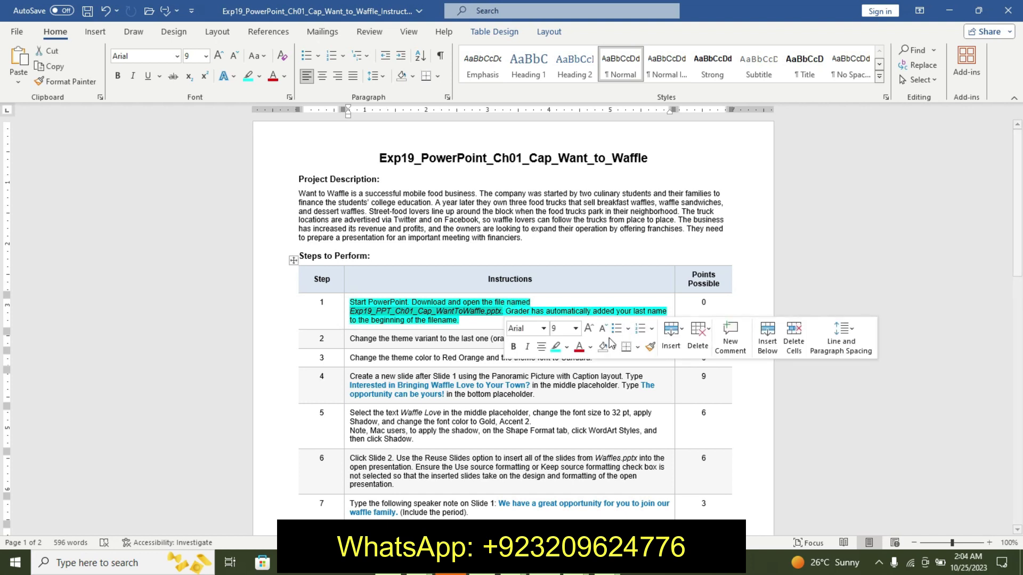
left_click(575, 328)
left_click(561, 135)
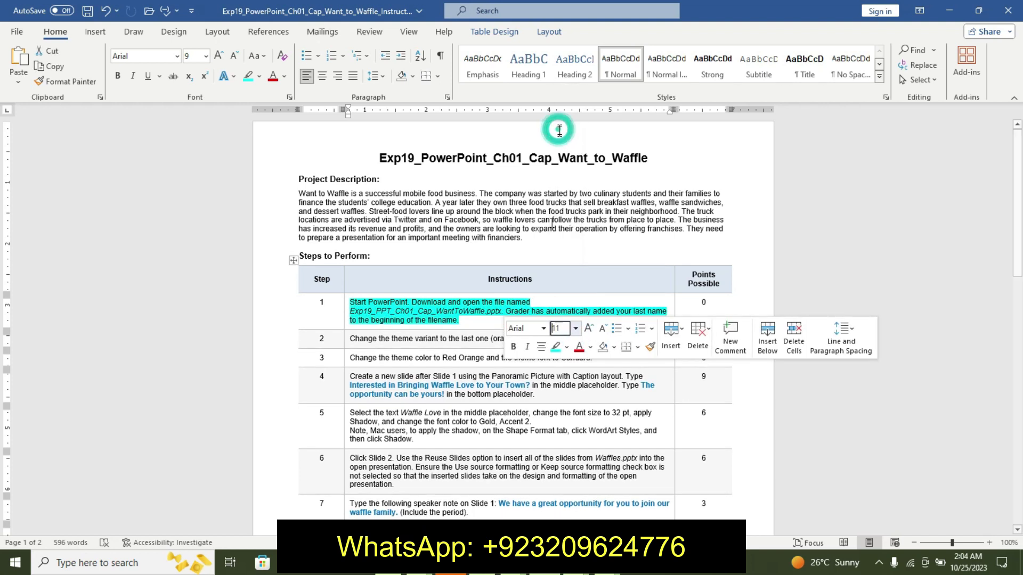
left_click(513, 347)
left_click(566, 352)
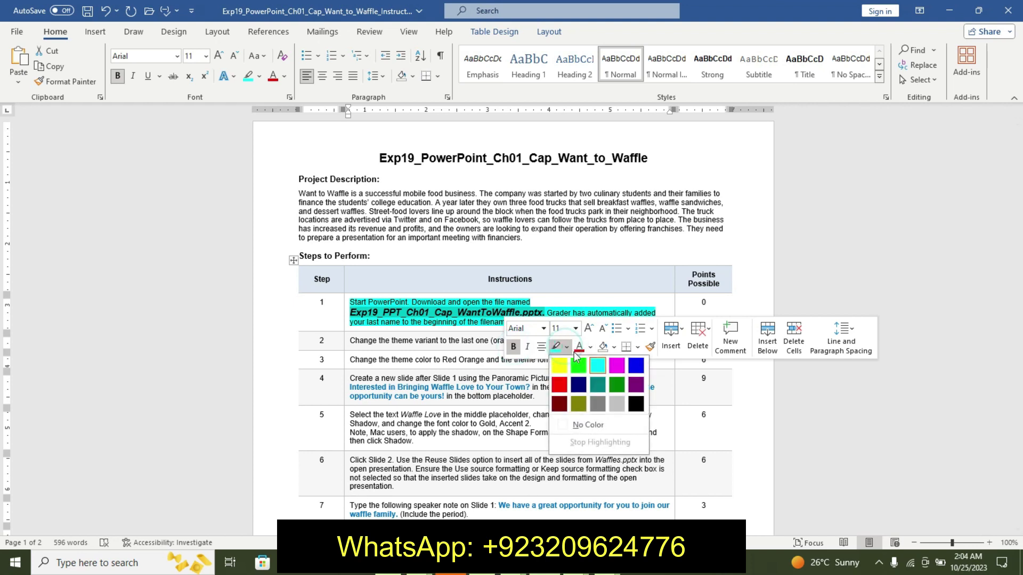
left_click(555, 364)
left_click(539, 290)
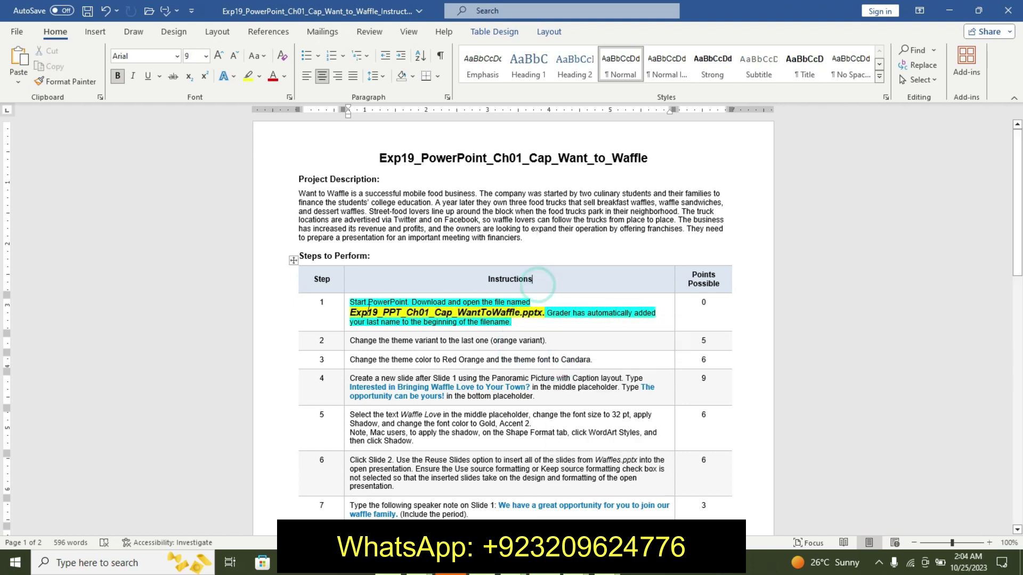
- Check both presentations, then undo all the Step 1 formatting in Word
right_click(546, 311)
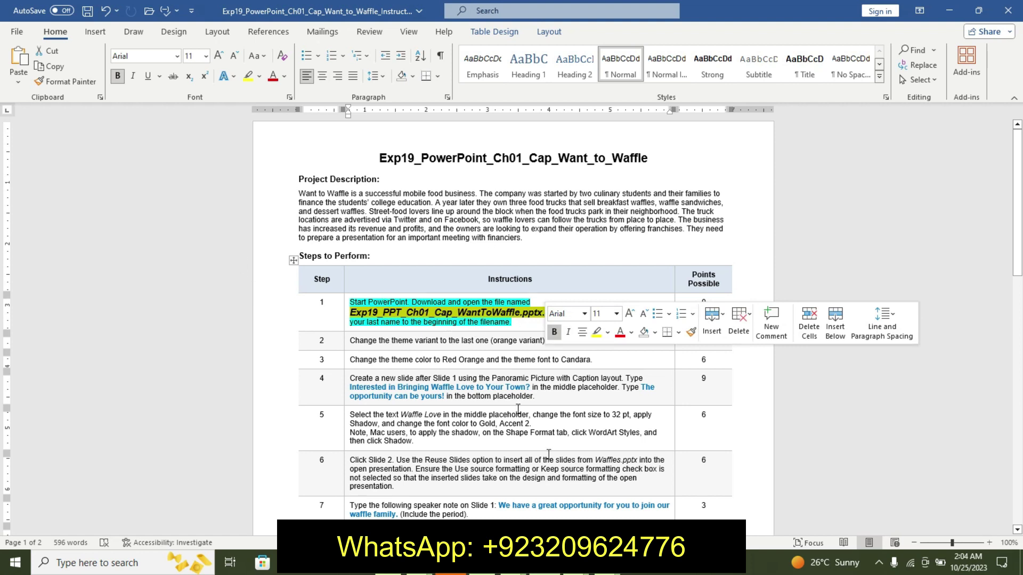
mouse_move(452, 562)
left_click(506, 485)
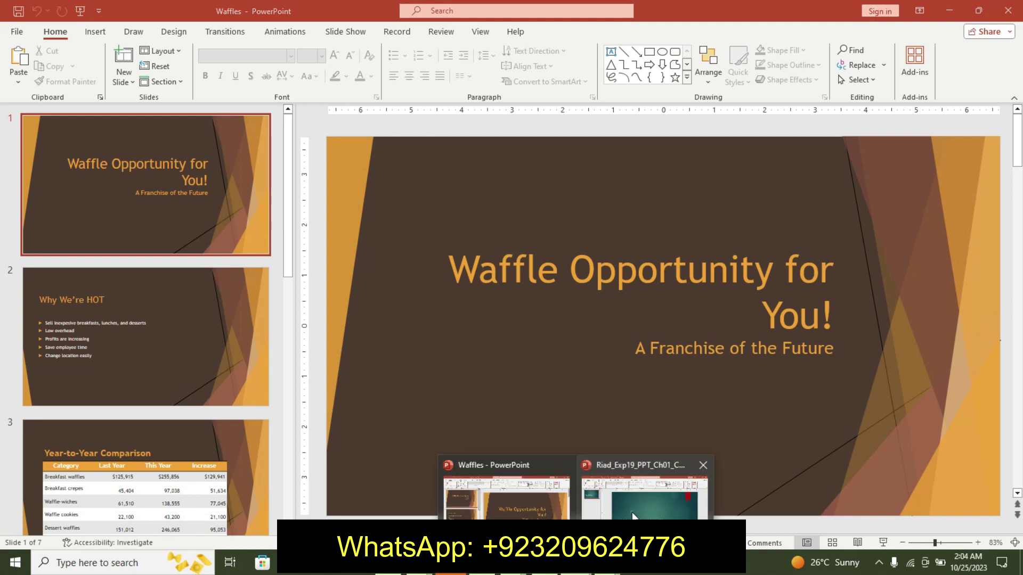
left_click(631, 495)
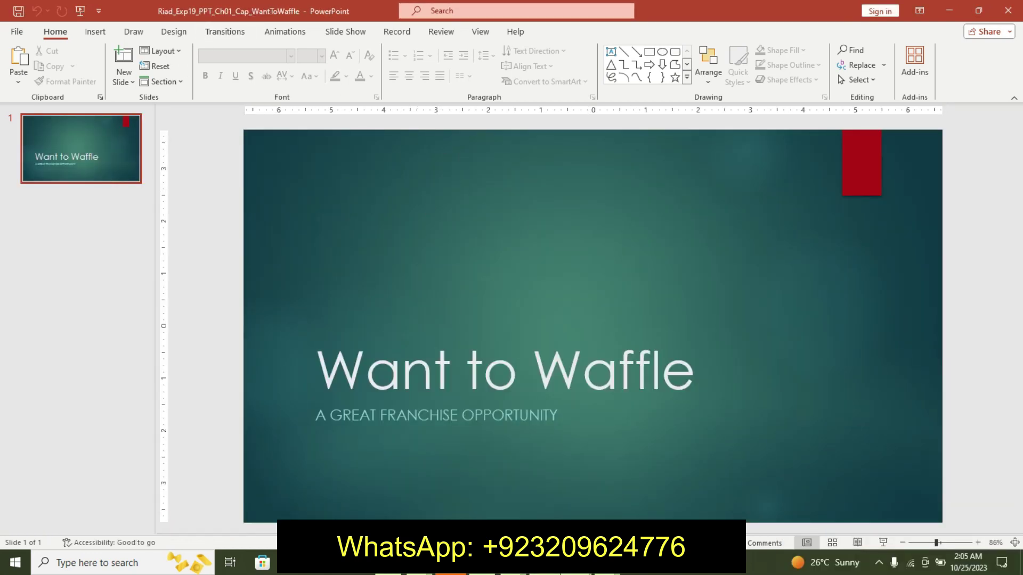
key("alt+Tab")
key("ctrl+z")
key("ctrl+z")
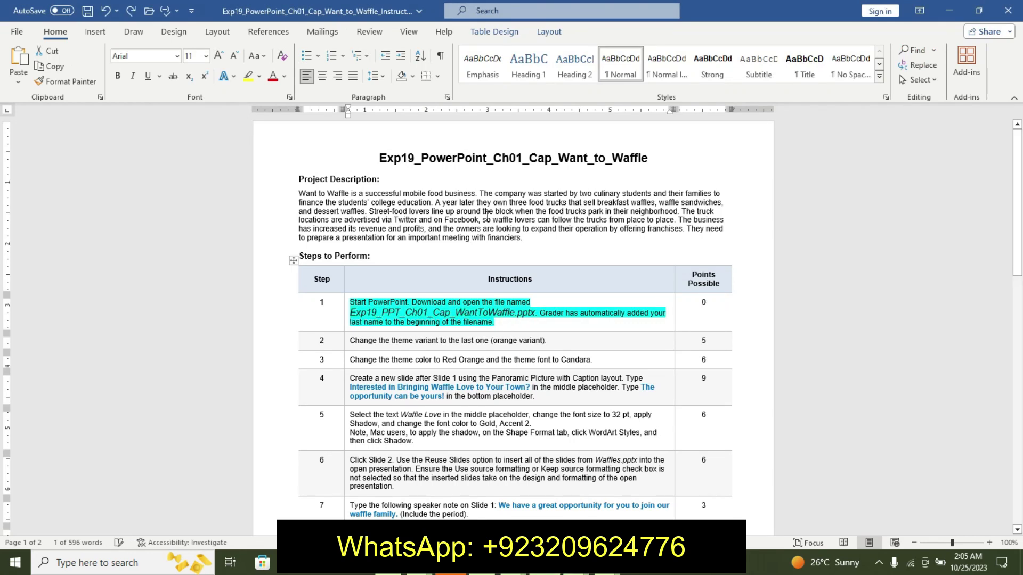
key("ctrl+z")
key("ctrl+z")
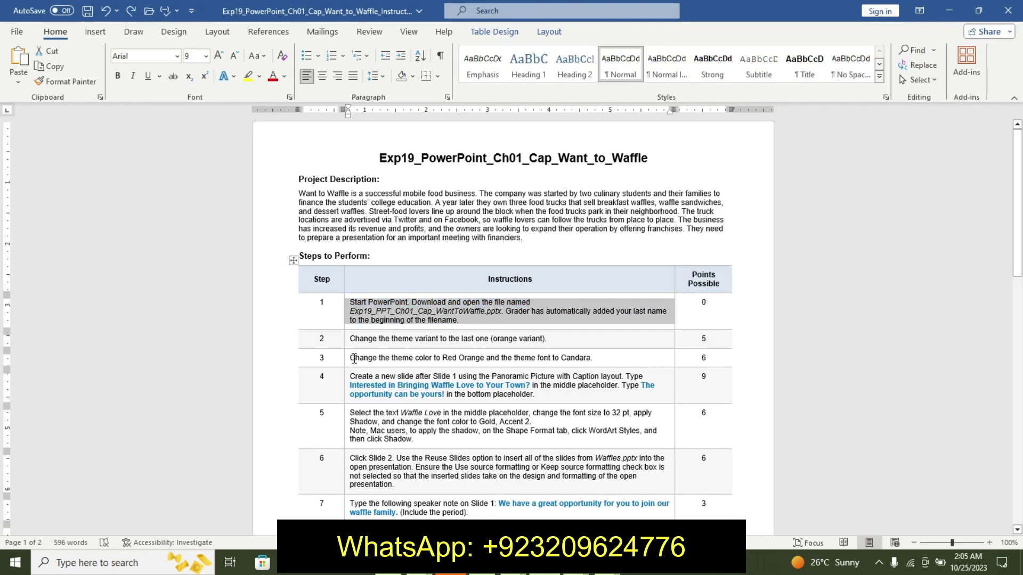
- Format the step 2 instruction as 11 pt bold with a Turquoise highlight
left_click(347, 343)
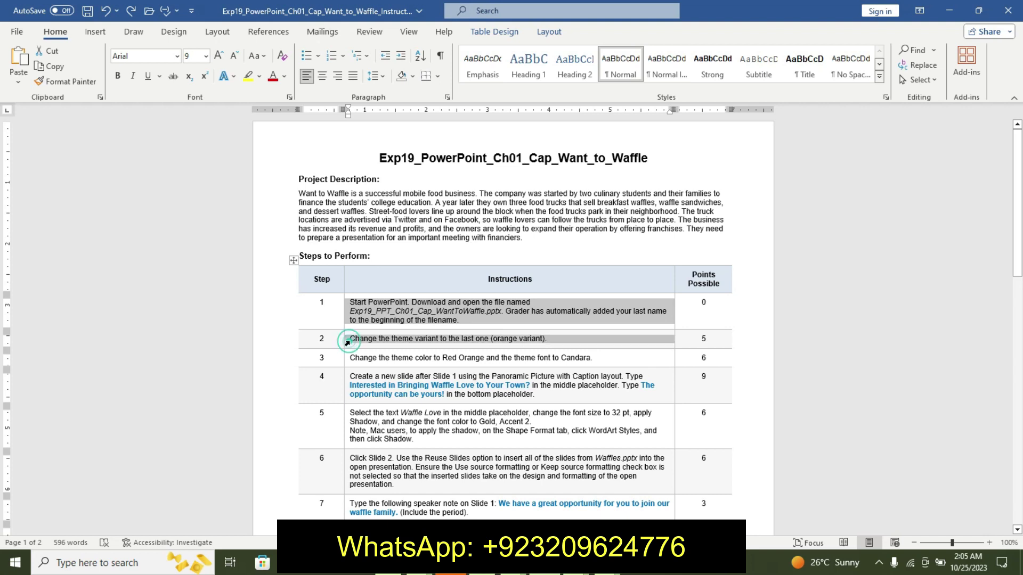
right_click(373, 338)
left_click(421, 301)
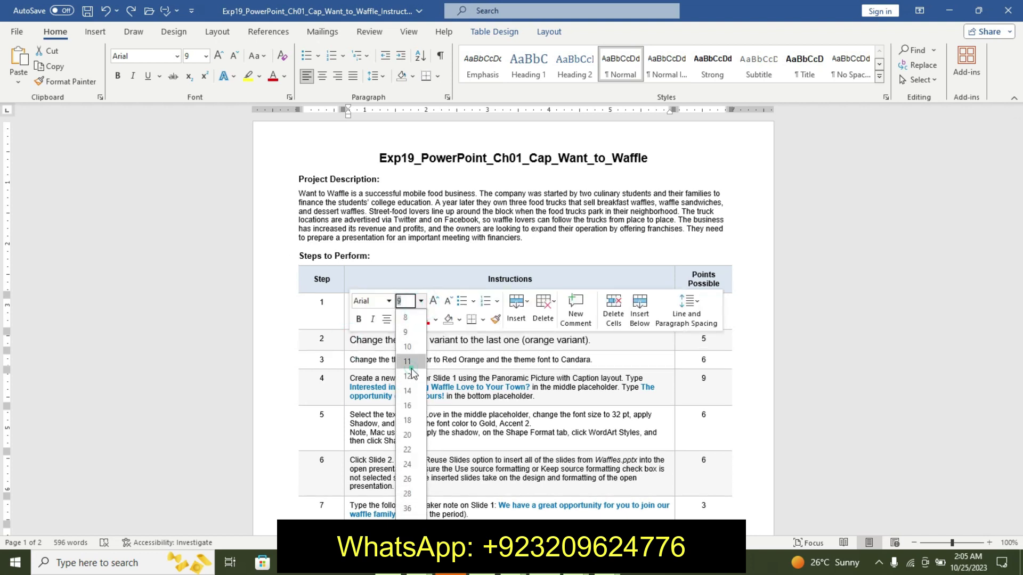
left_click(408, 362)
left_click(359, 319)
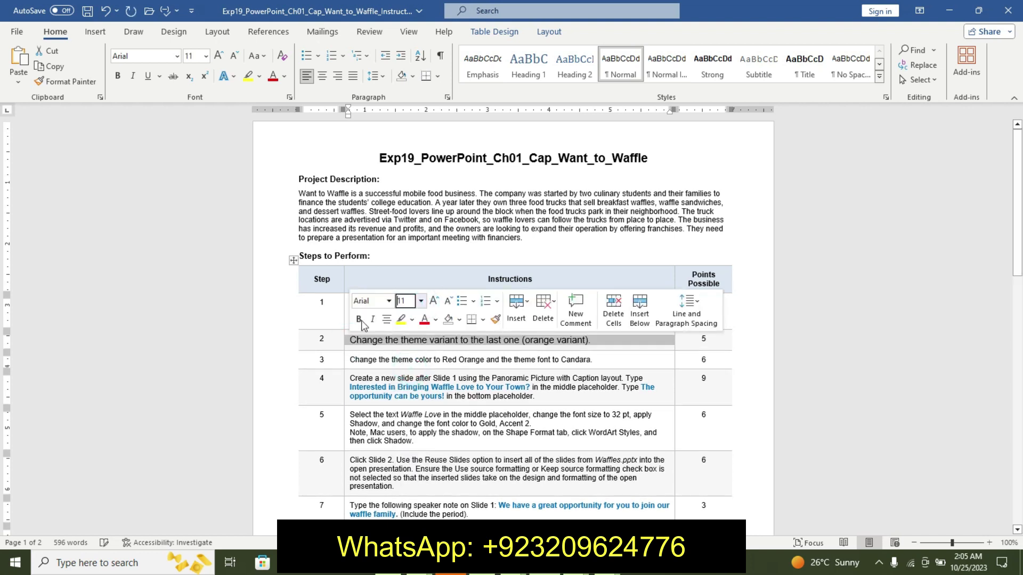
left_click(412, 320)
left_click(447, 341)
left_click(401, 338)
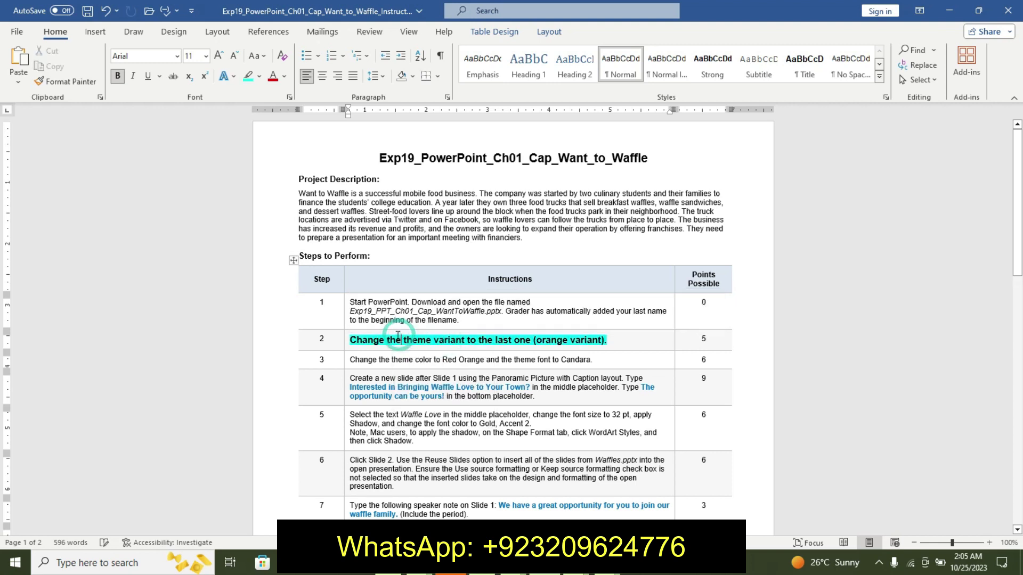
left_click_drag(350, 339, 607, 340)
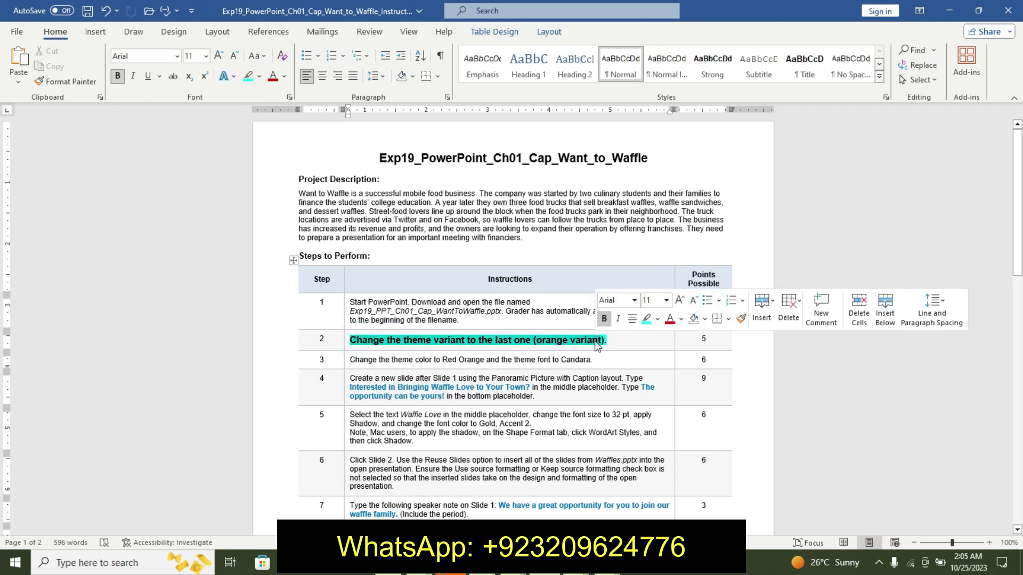
left_click(576, 563)
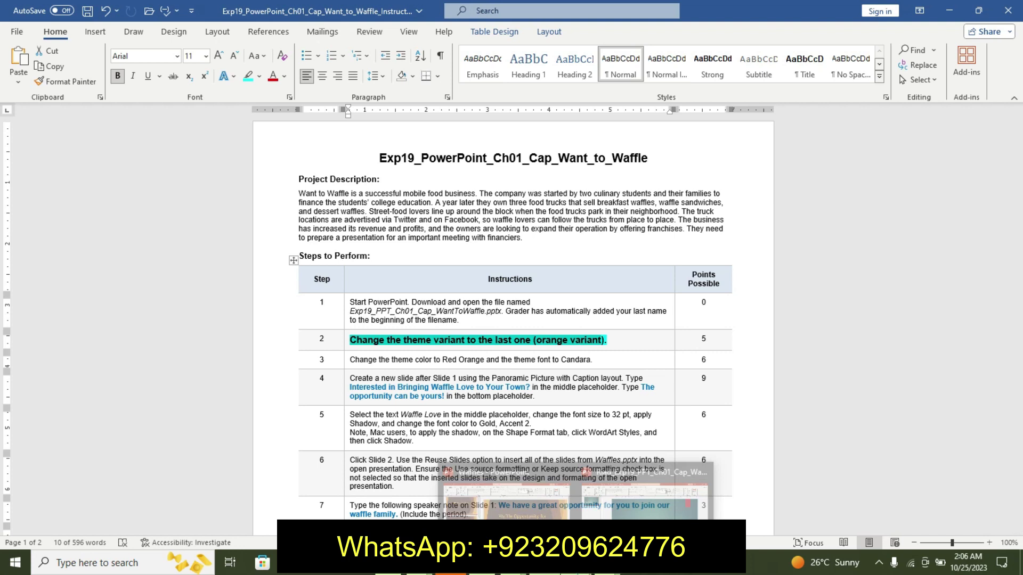
- Apply the last (red-orange) Design variant to the Want to Waffle deck, then return to Word
left_click(583, 469)
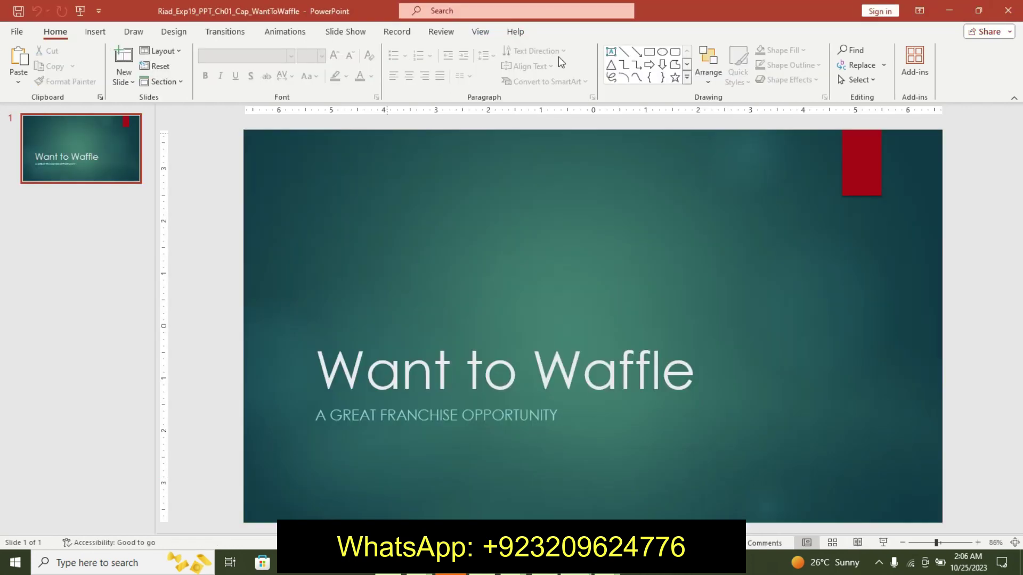
left_click(177, 32)
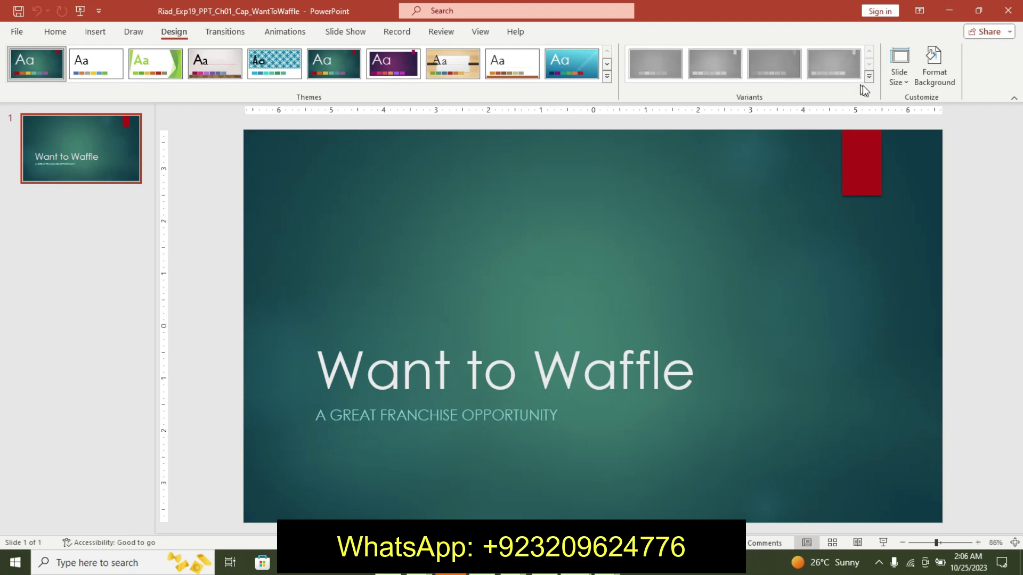
left_click(839, 68)
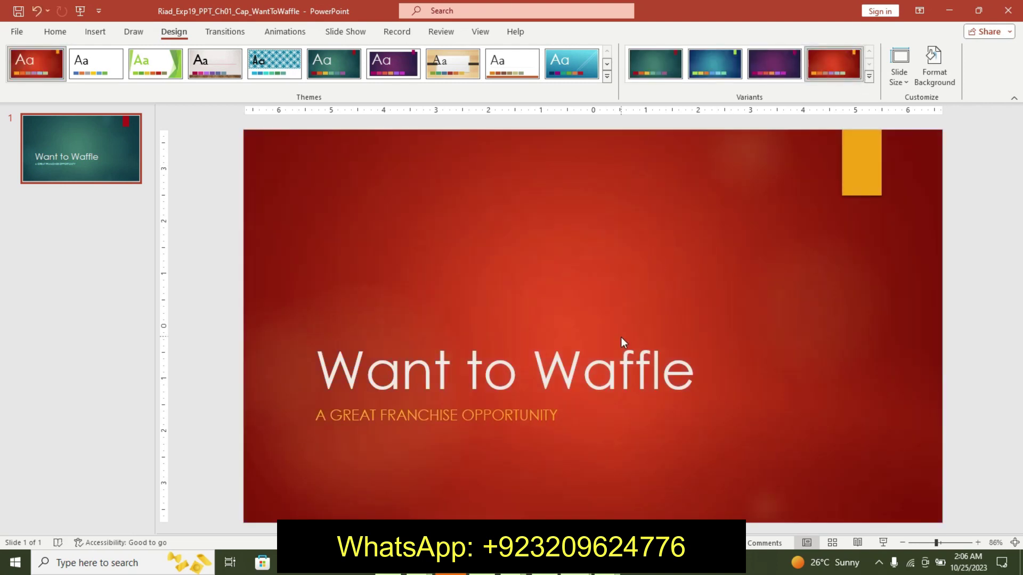
key("alt+Tab")
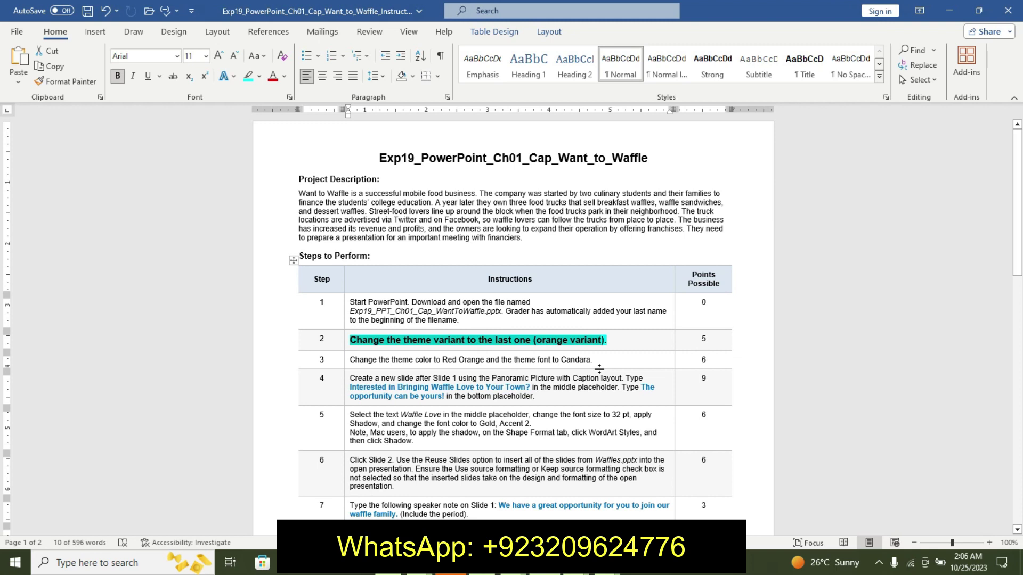
- Undo step 2's emphasis and format step 3's instruction as 11 pt bold with turquoise highlight
key("ctrl+z")
key("ctrl+z")
key("ctrl+z")
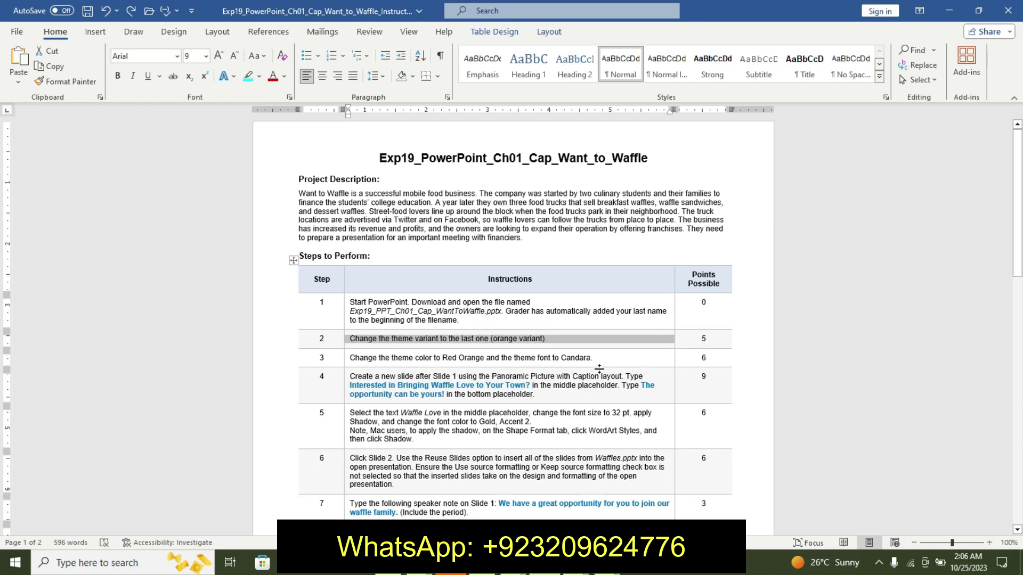
left_click(346, 361)
left_click(419, 319)
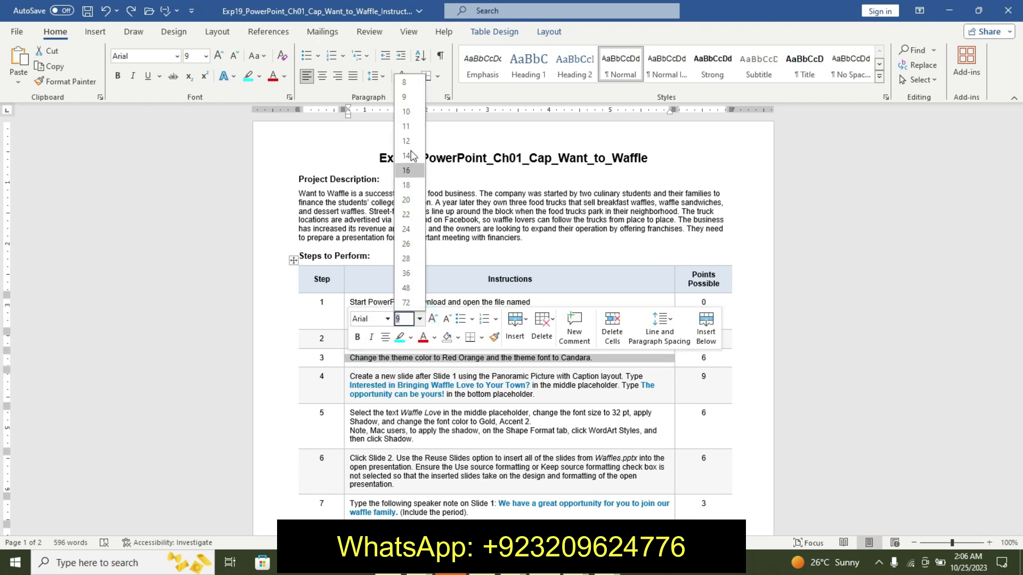
left_click(406, 126)
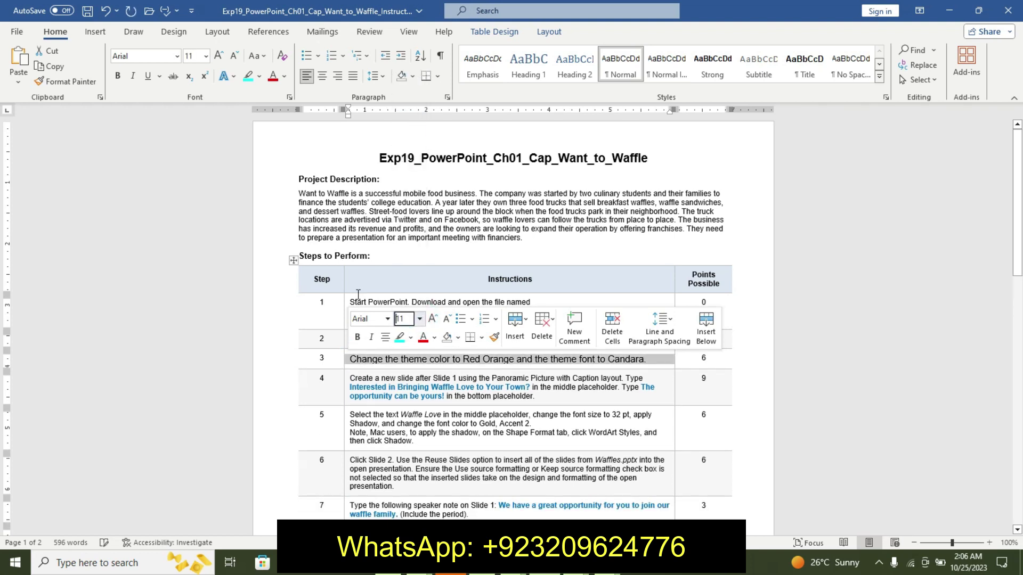
left_click(357, 337)
left_click(399, 338)
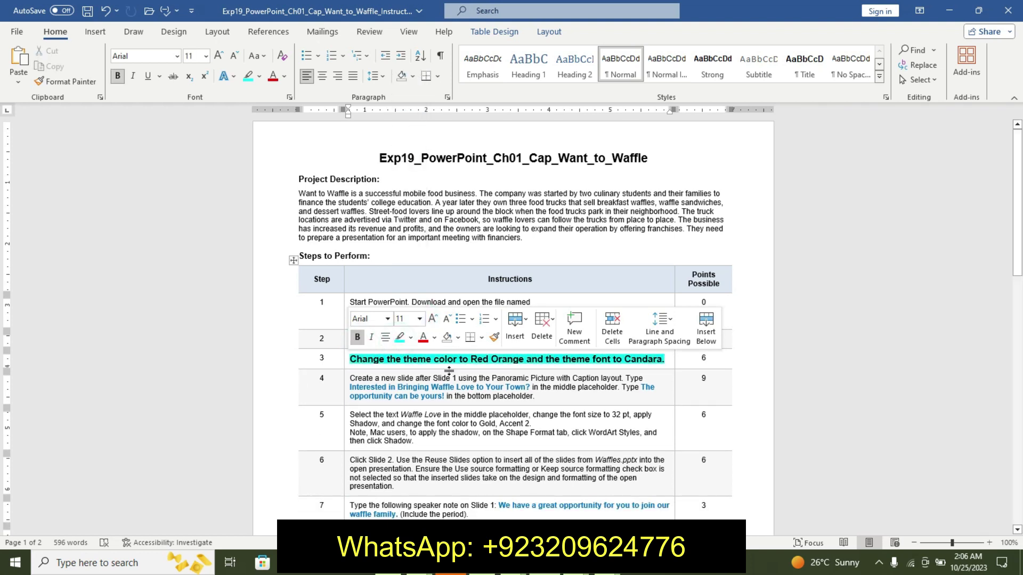
mouse_move(454, 563)
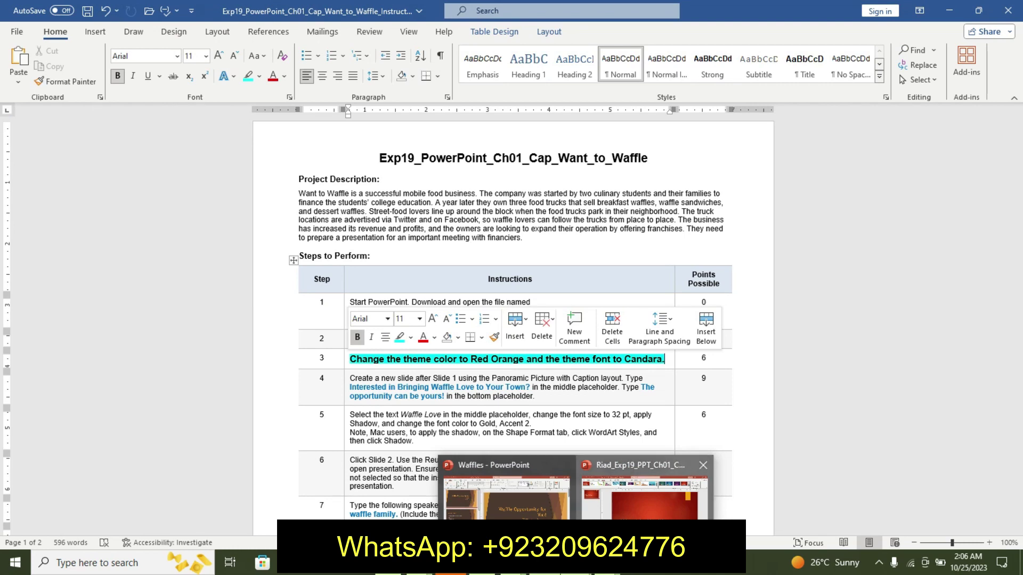
left_click(644, 493)
left_click(869, 77)
mouse_move(749, 98)
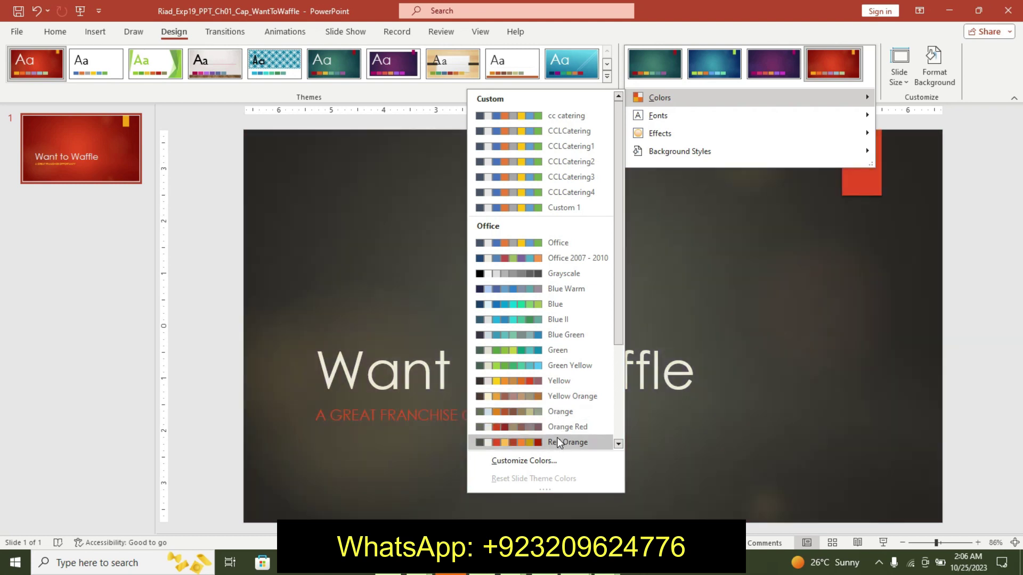
- Apply the Red Orange colour palette to the deck
left_click(557, 441)
left_click(869, 76)
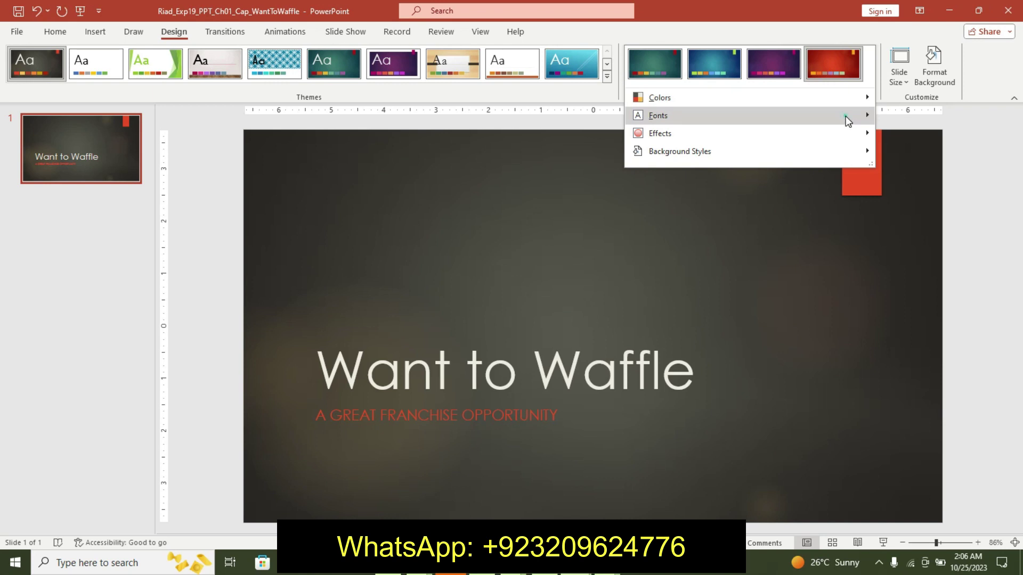
key("alt+Tab")
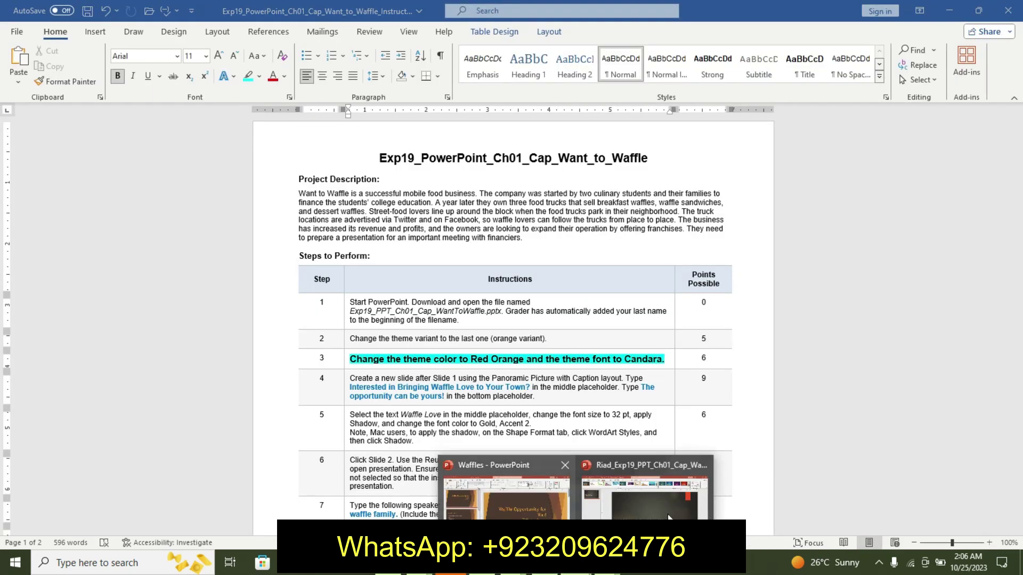
- Set the deck's theme font to Candara
mouse_move(453, 563)
left_click(650, 485)
left_click(869, 76)
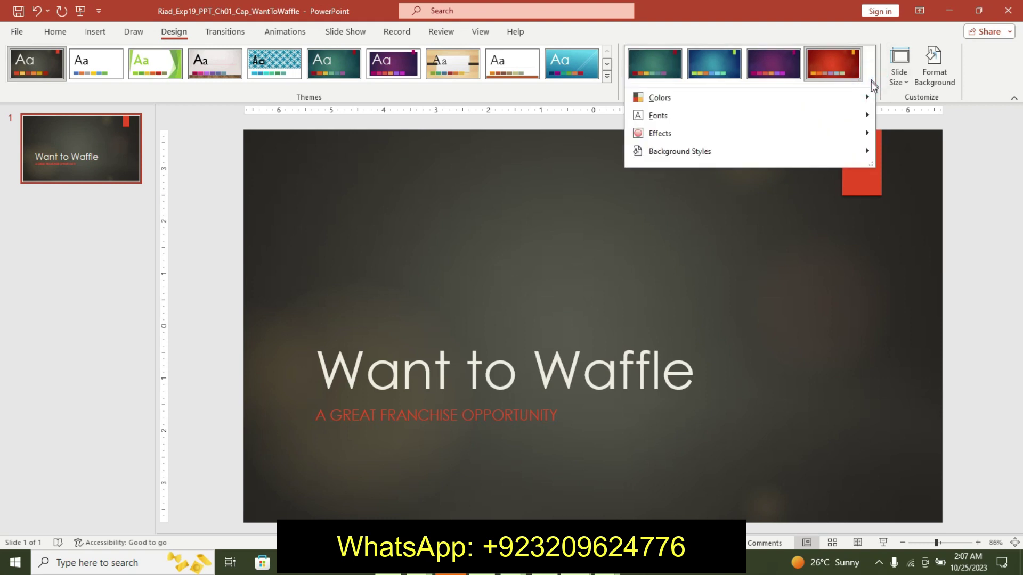
left_click(824, 118)
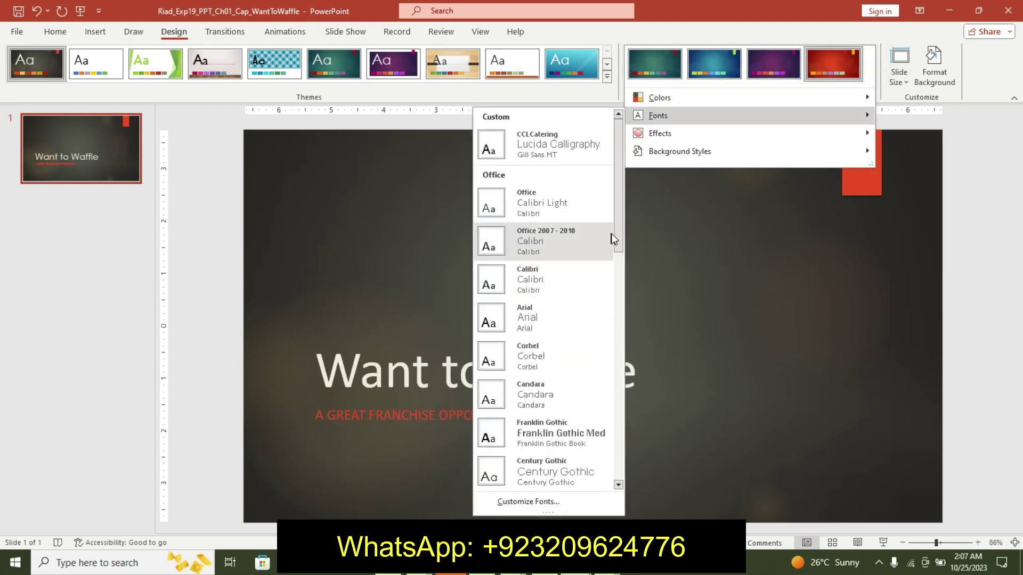
left_click(545, 393)
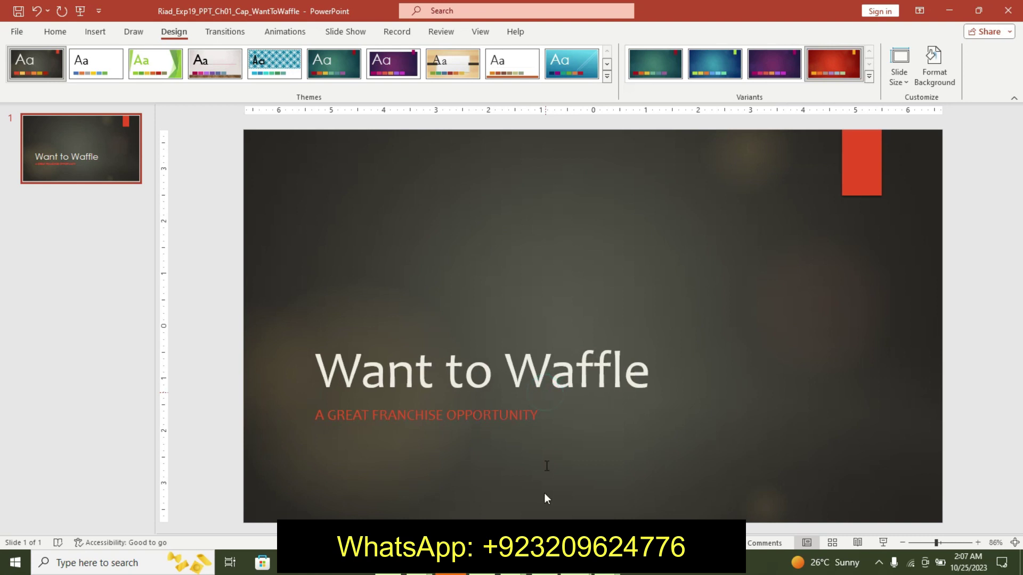
key("alt+Tab")
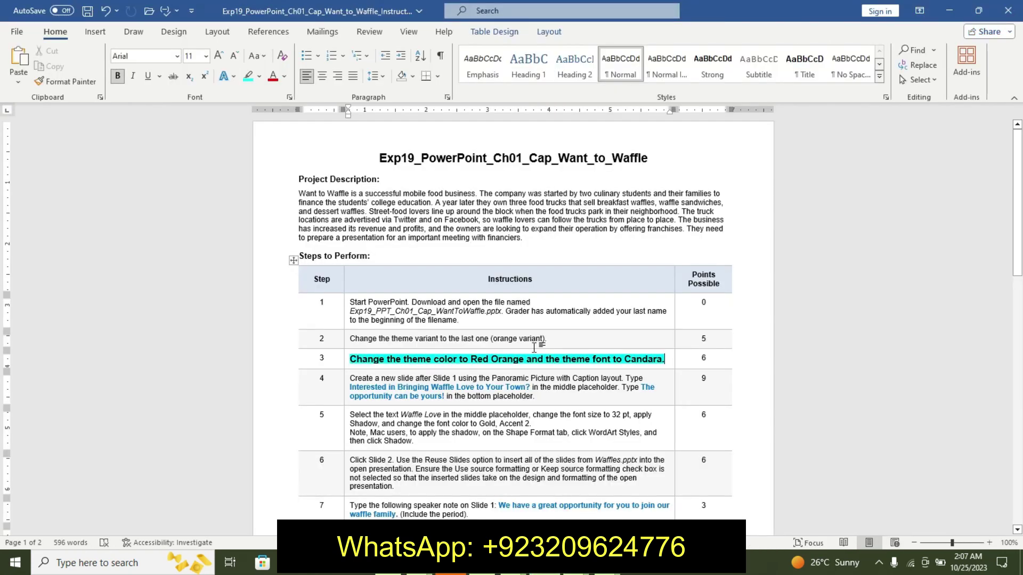
- Undo step 3's emphasis and format step 4's instruction as 11 pt bold with turquoise highlight
key("ctrl+z")
key("ctrl+z")
key("ctrl+z")
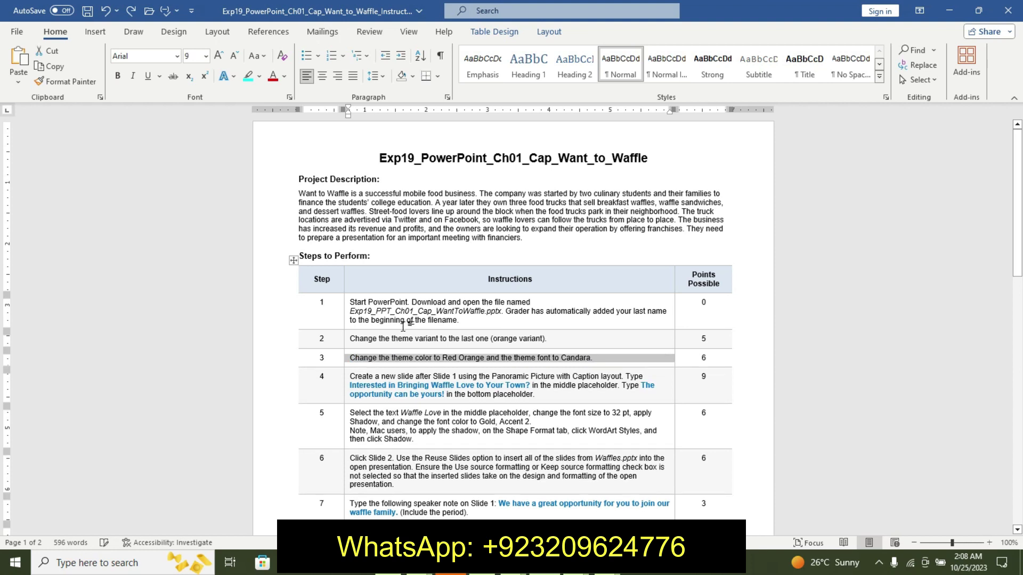
left_click(345, 384)
left_click(419, 343)
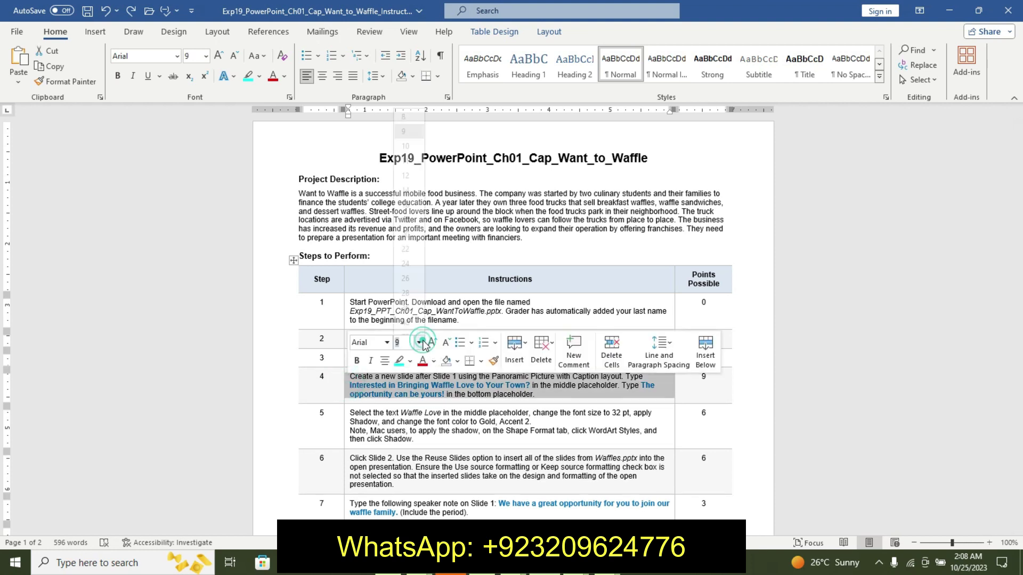
left_click(408, 156)
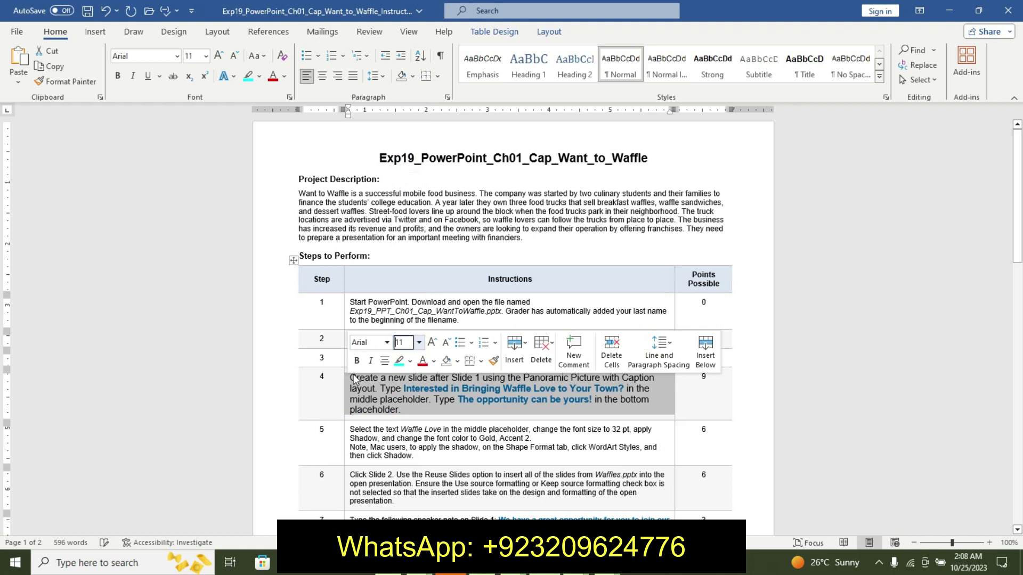
left_click(356, 361)
left_click(398, 361)
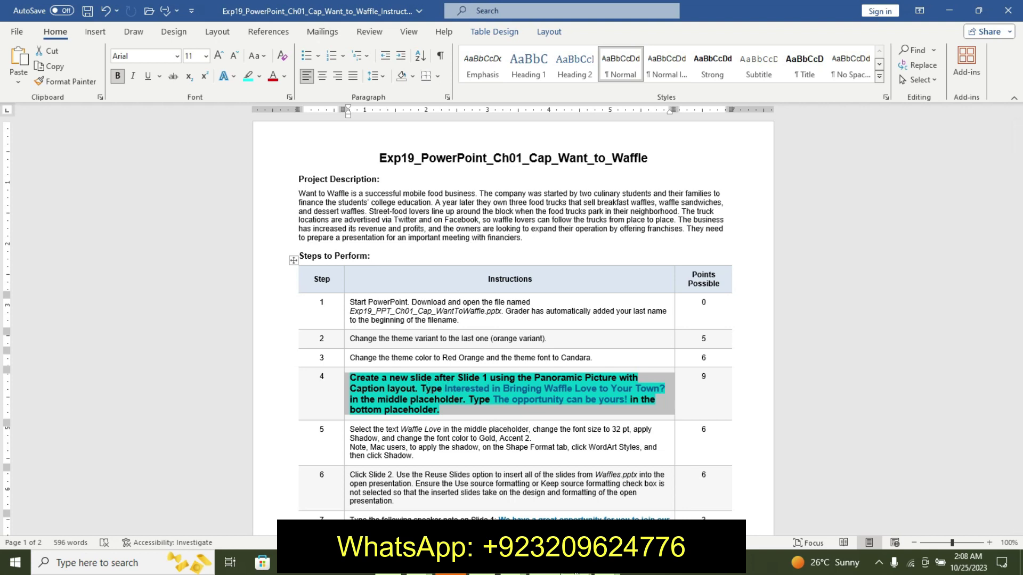
mouse_move(451, 563)
left_click(645, 498)
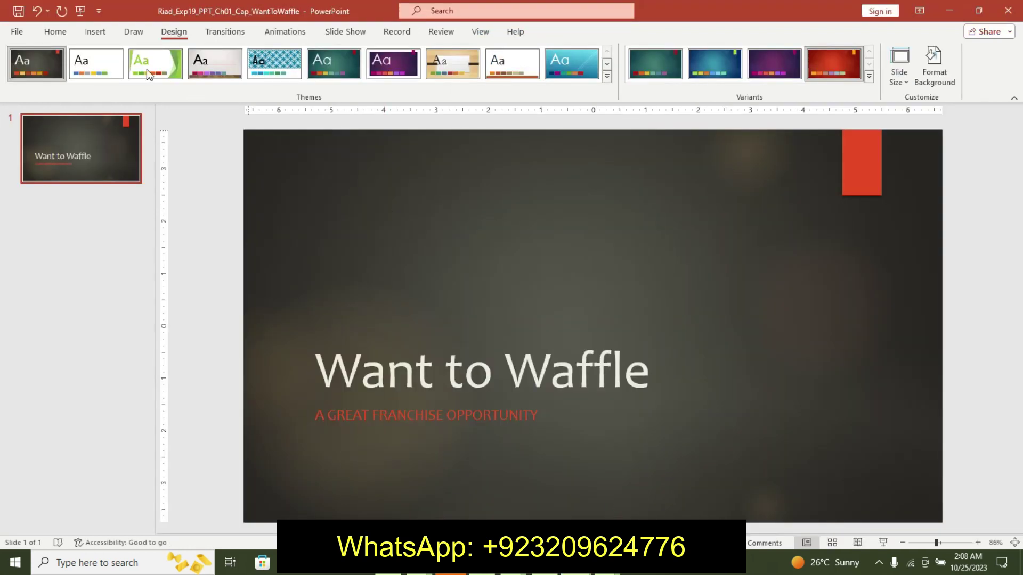
- Add a Panoramic Picture with Caption slide after slide 1
left_click(92, 33)
left_click(55, 58)
left_click(42, 27)
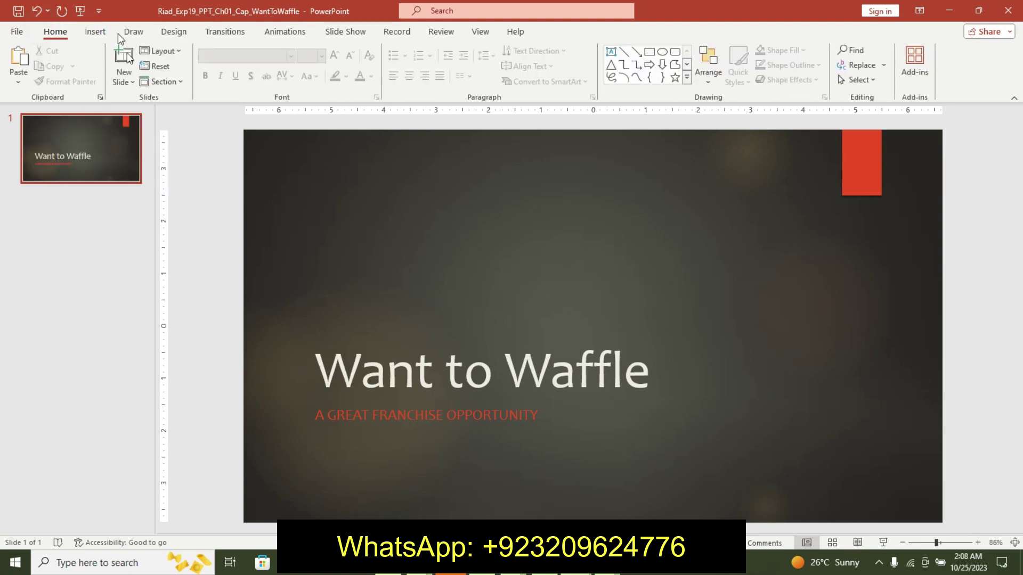
left_click(124, 80)
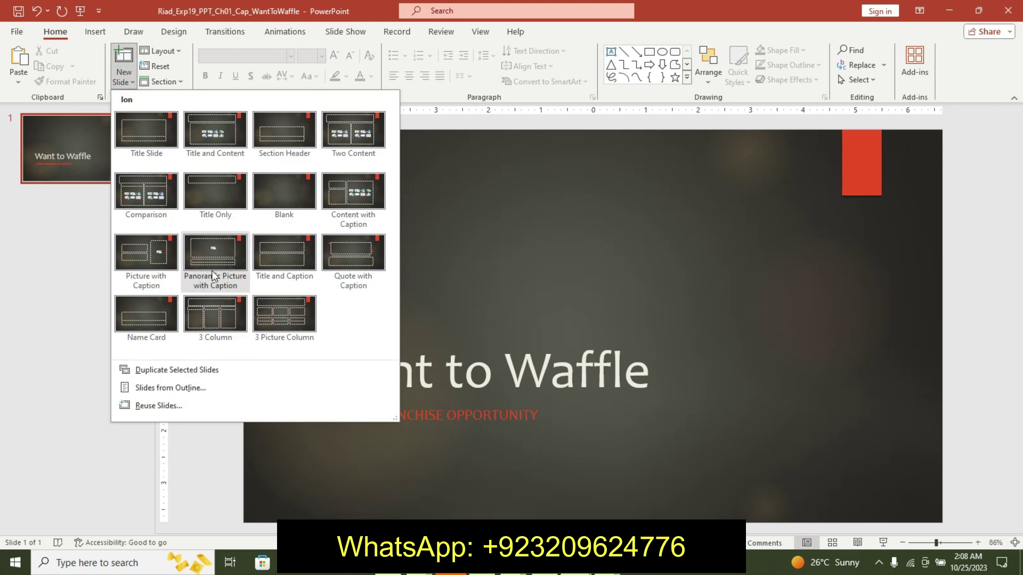
left_click(211, 270)
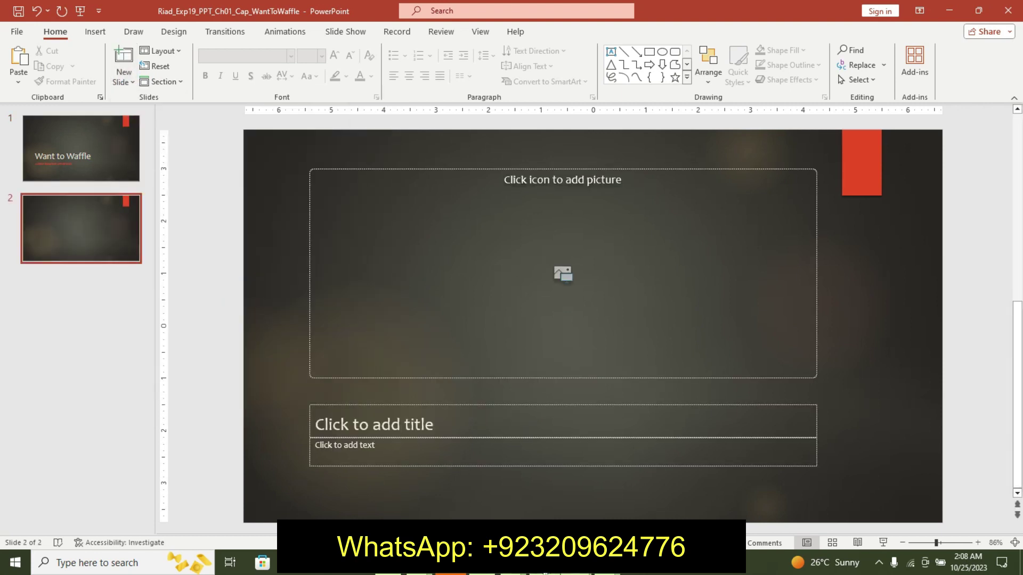
- Paste 'Interested in Bringing Waffle Love to Your Town?' from Word into slide 2's title, text only
key("alt+Tab")
left_click(504, 378)
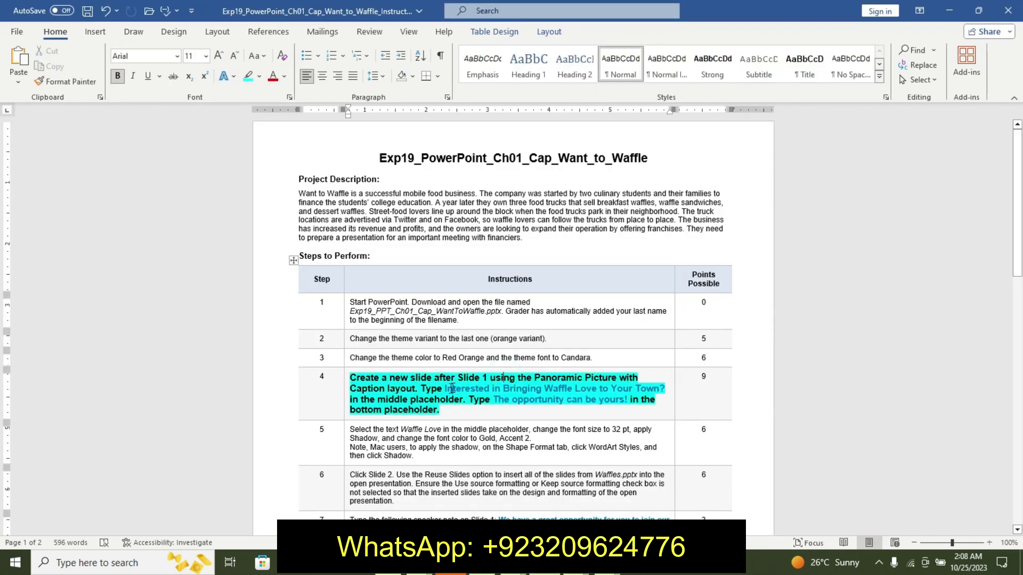
left_click_drag(446, 389, 672, 386)
key("ctrl+c")
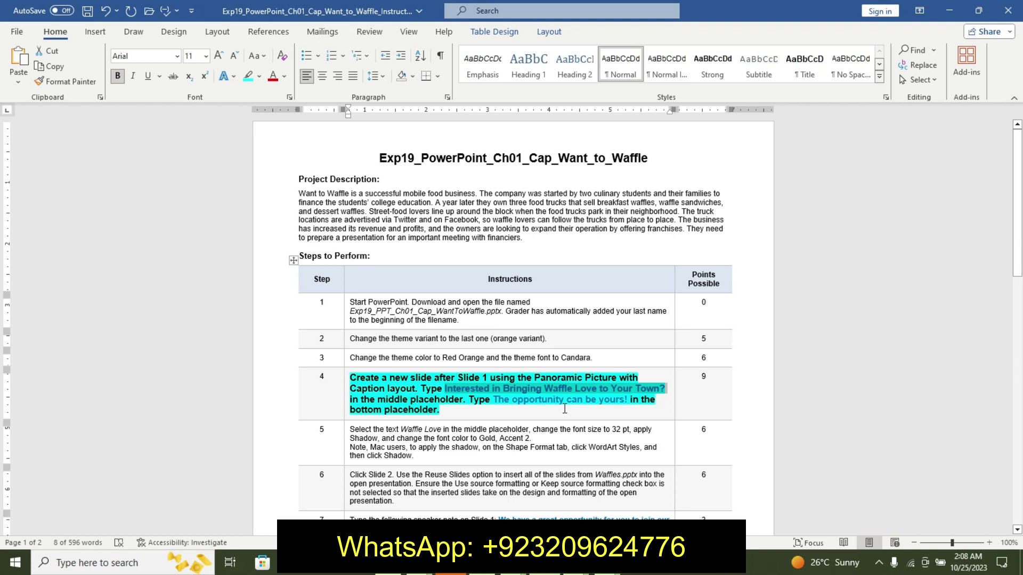
left_click(576, 563)
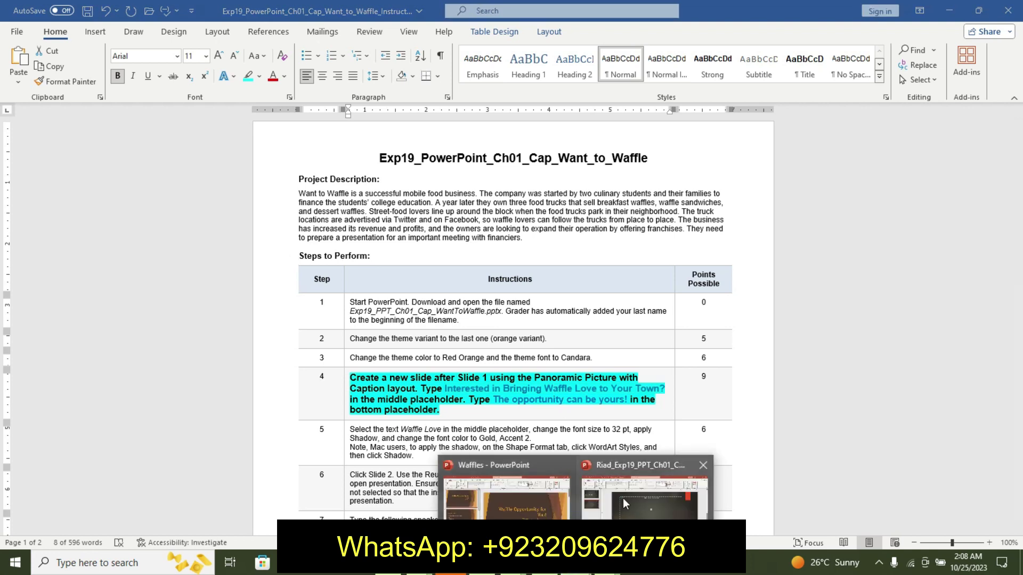
left_click(622, 497)
left_click(489, 424)
key("ctrl+v")
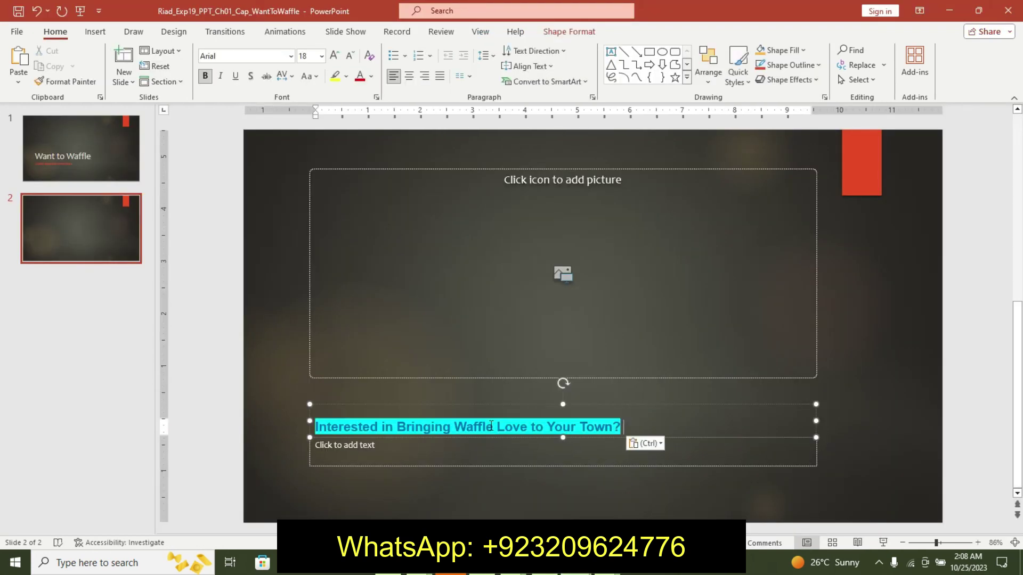
left_click(645, 444)
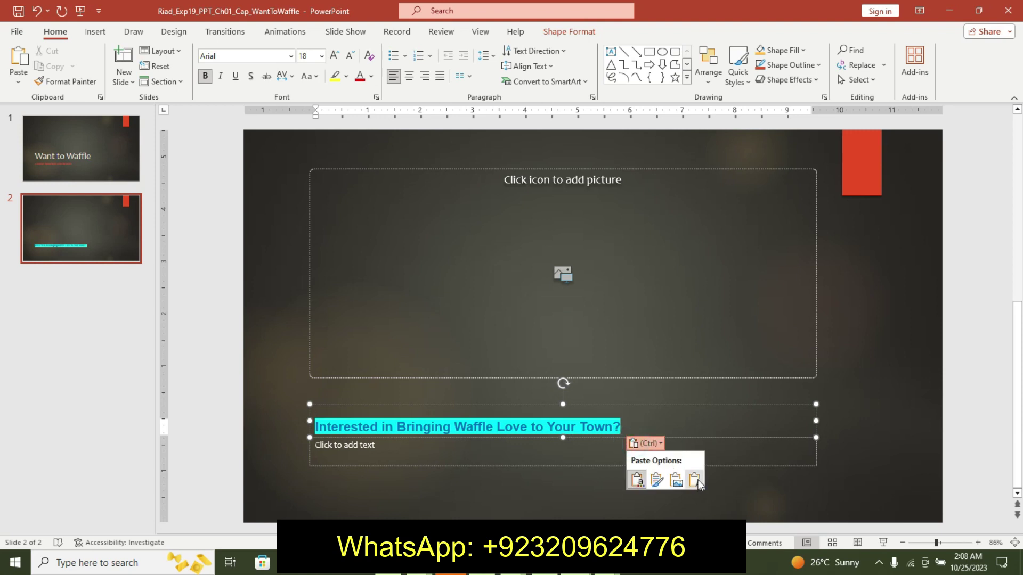
left_click(696, 481)
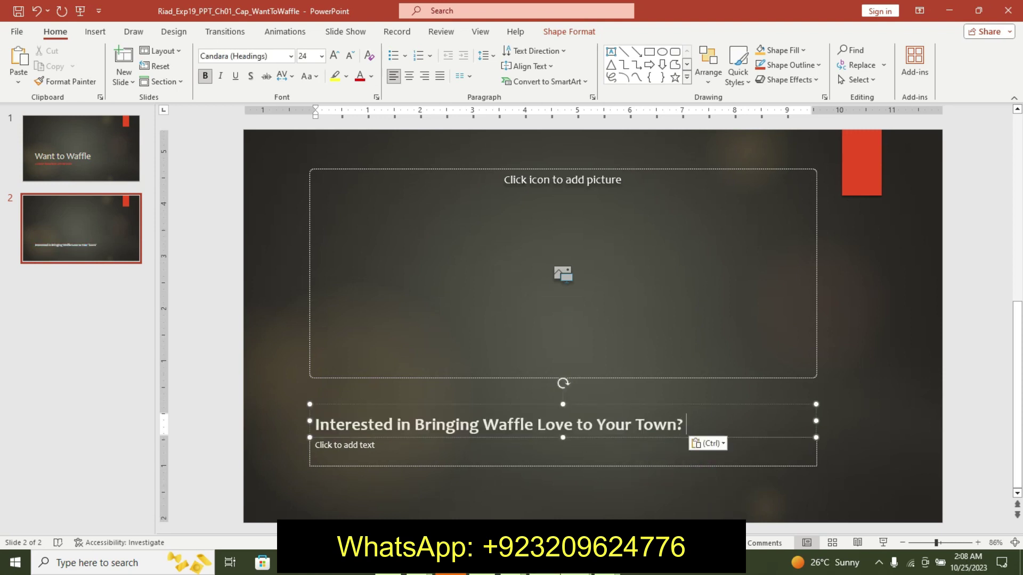
- Paste 'The opportunity can be yours!' into slide 2's bottom placeholder as plain text
key("alt+Tab")
left_click(538, 394)
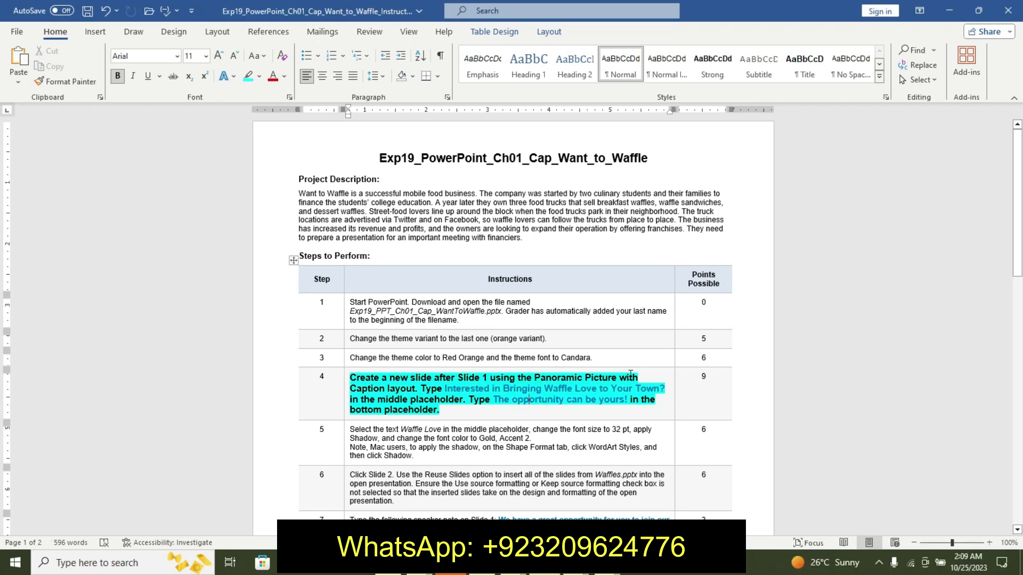
left_click_drag(495, 399, 629, 397)
key("ctrl+c")
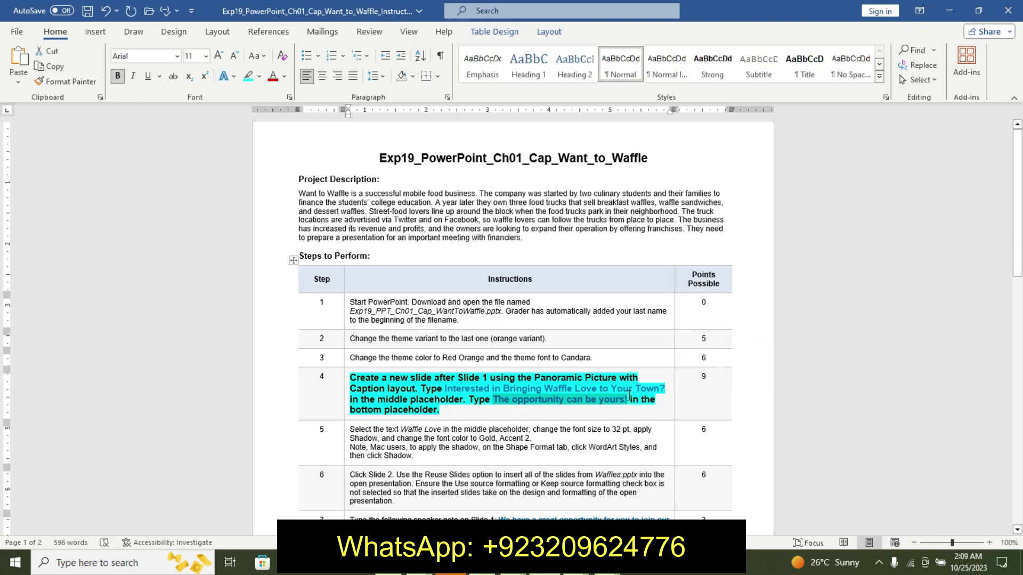
mouse_move(450, 564)
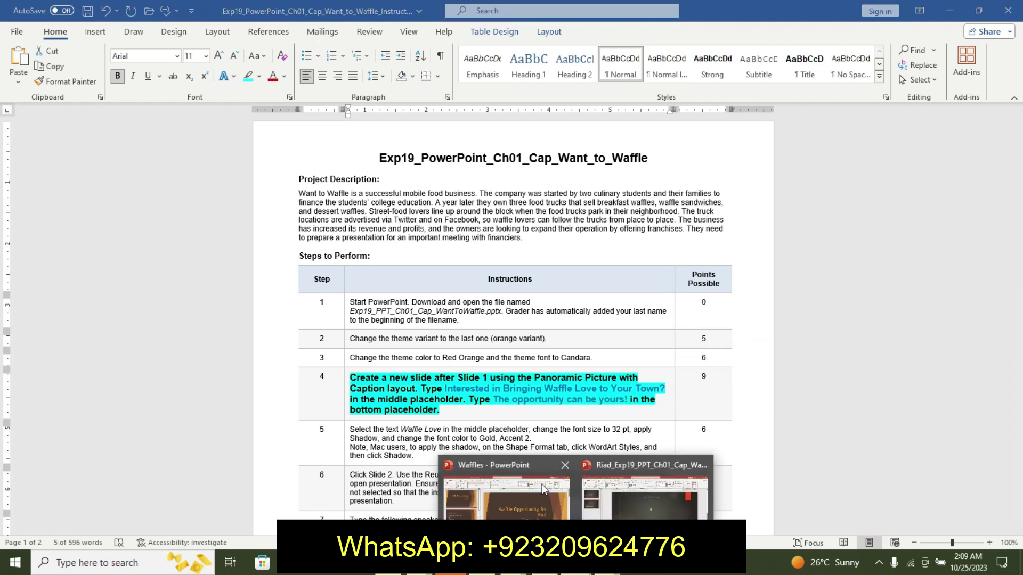
left_click(673, 489)
left_click(462, 450)
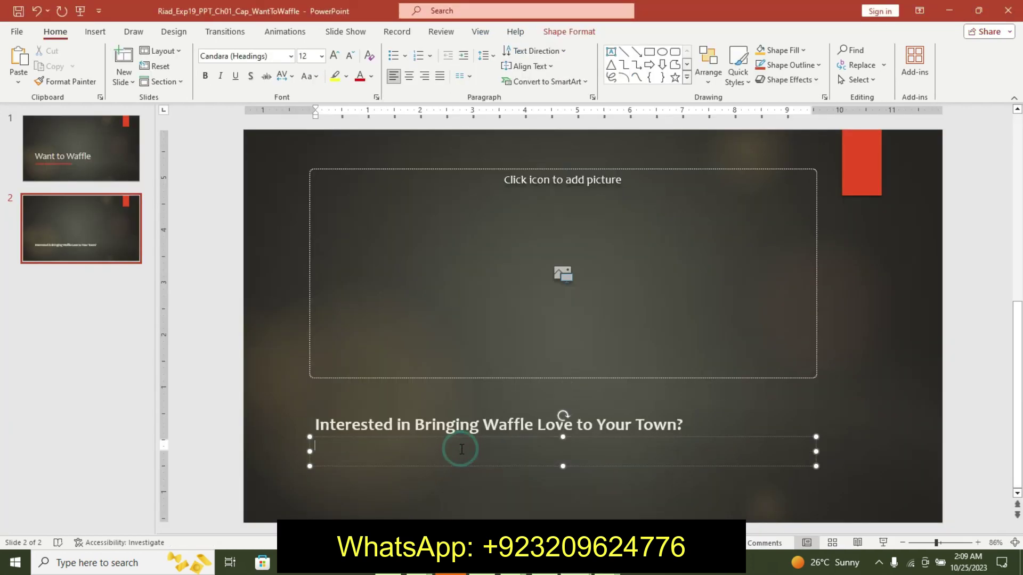
key("ctrl+v")
left_click(533, 468)
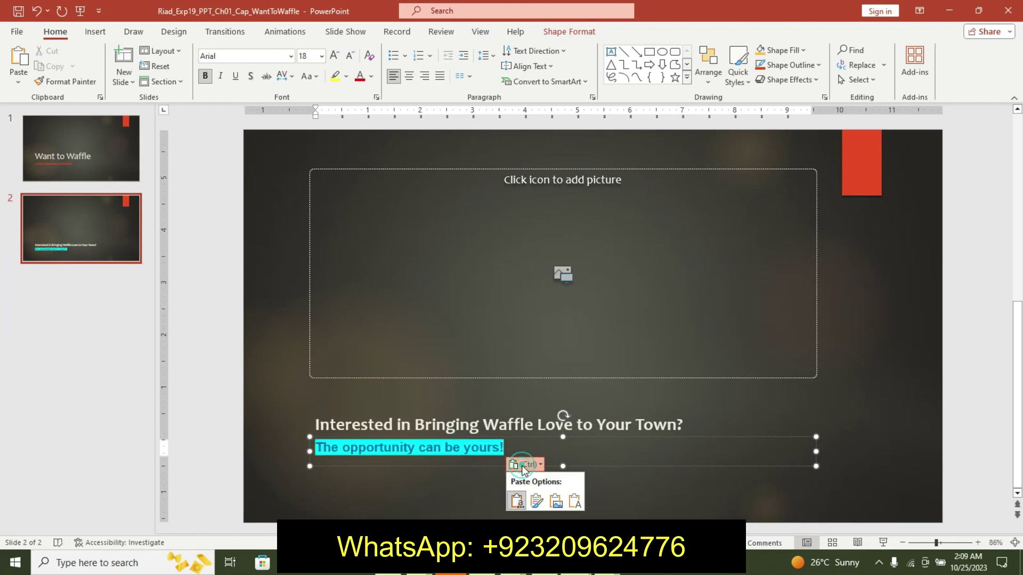
left_click(571, 498)
key("alt+Tab")
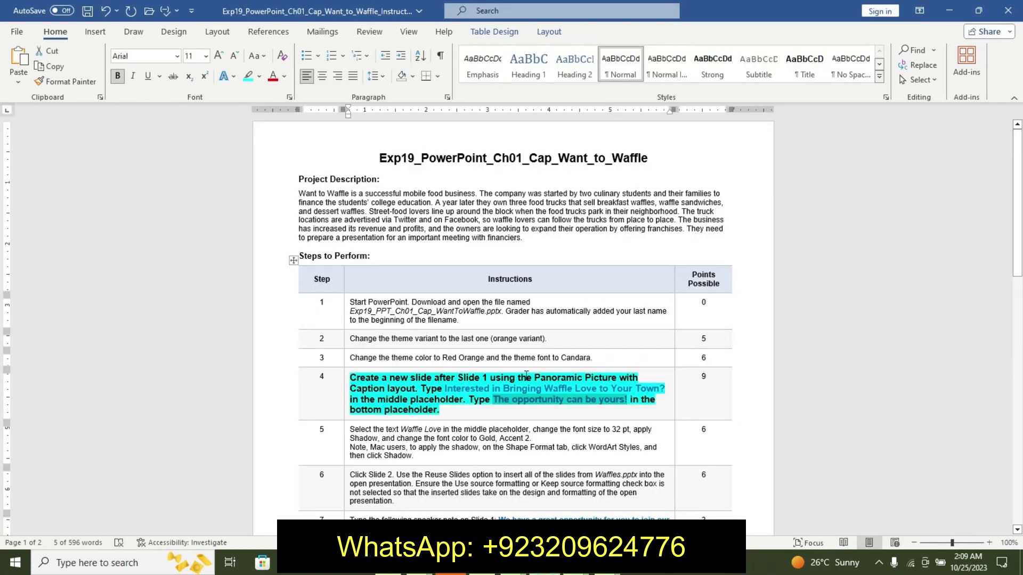
- Undo step 4's emphasis and make step 5's instruction 11 pt bold with cyan highlight
key("ctrl+z")
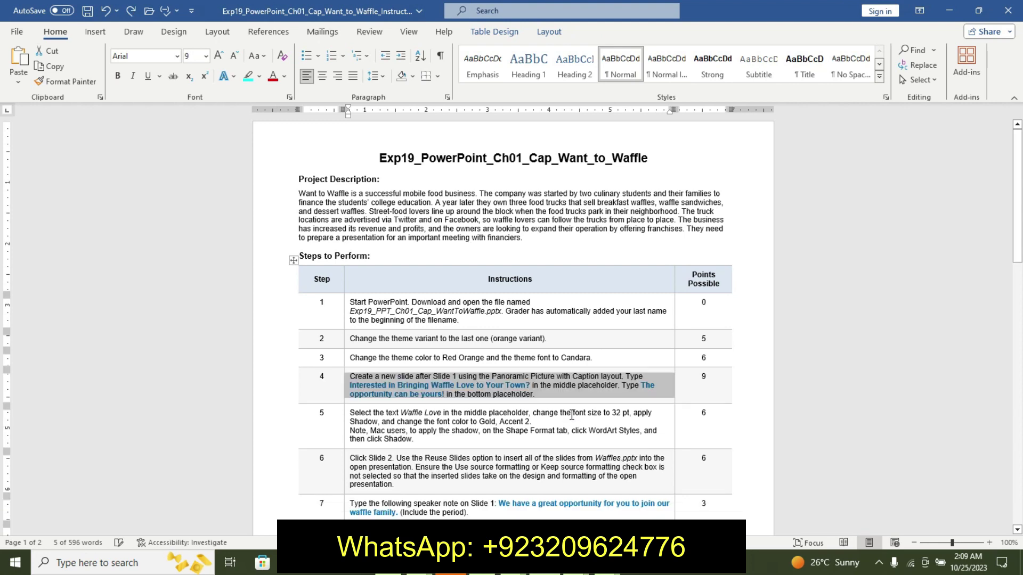
key("Return")
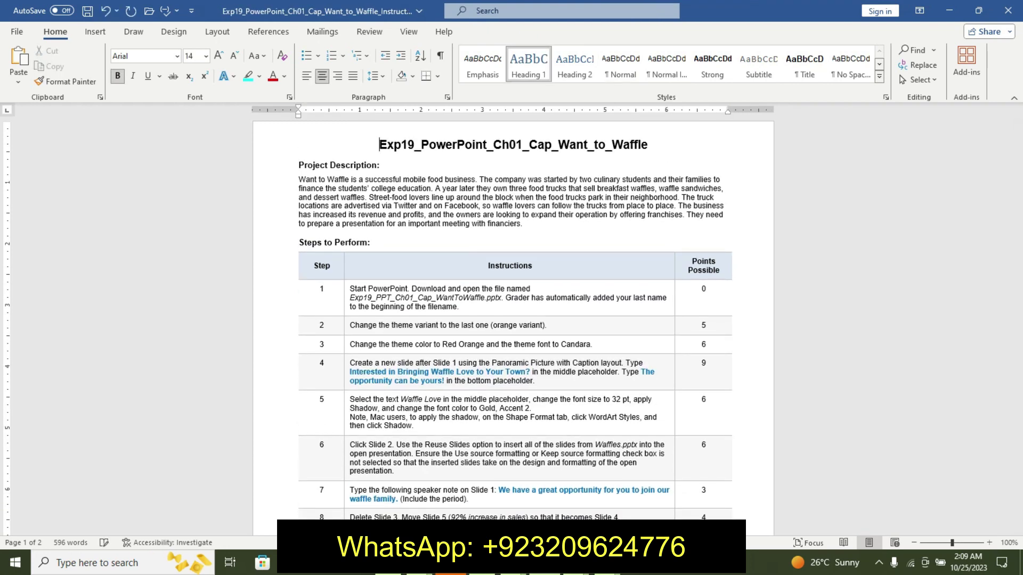
left_click_drag(350, 401, 538, 409)
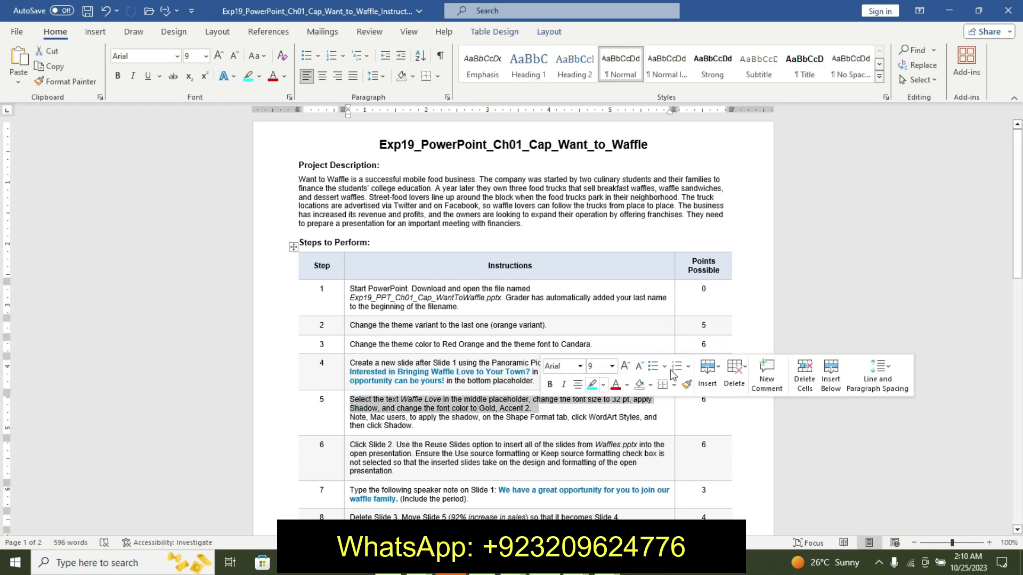
left_click(612, 367)
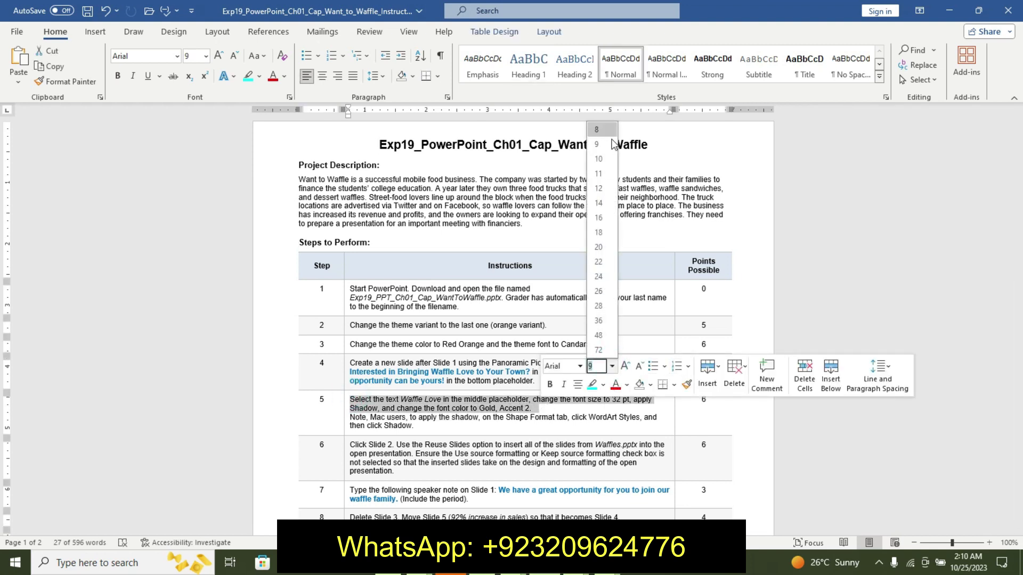
left_click(599, 174)
left_click(550, 384)
left_click(590, 384)
- Highlight the Mac users note in yellow
left_click_drag(350, 432, 428, 444)
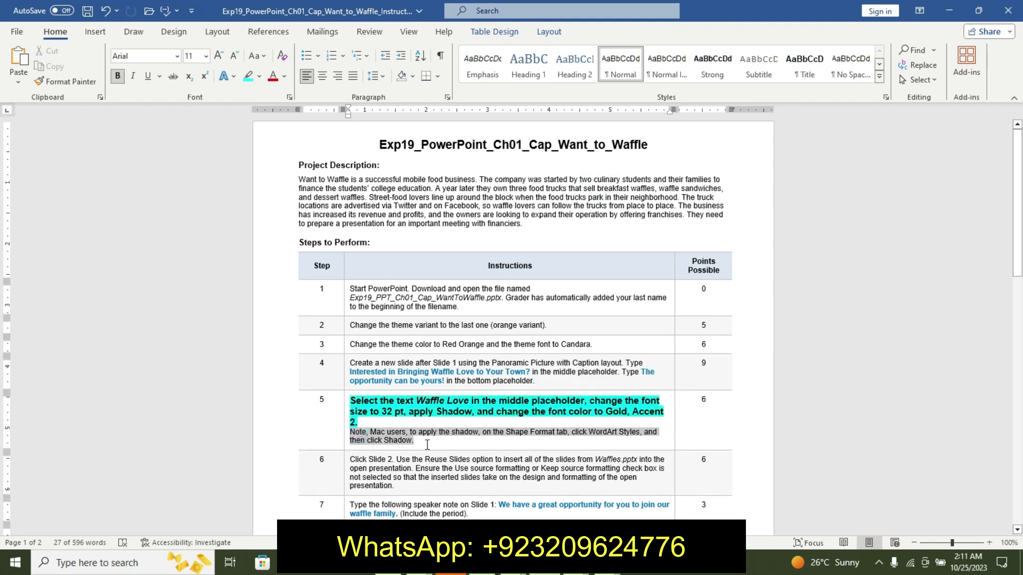
left_click(488, 422)
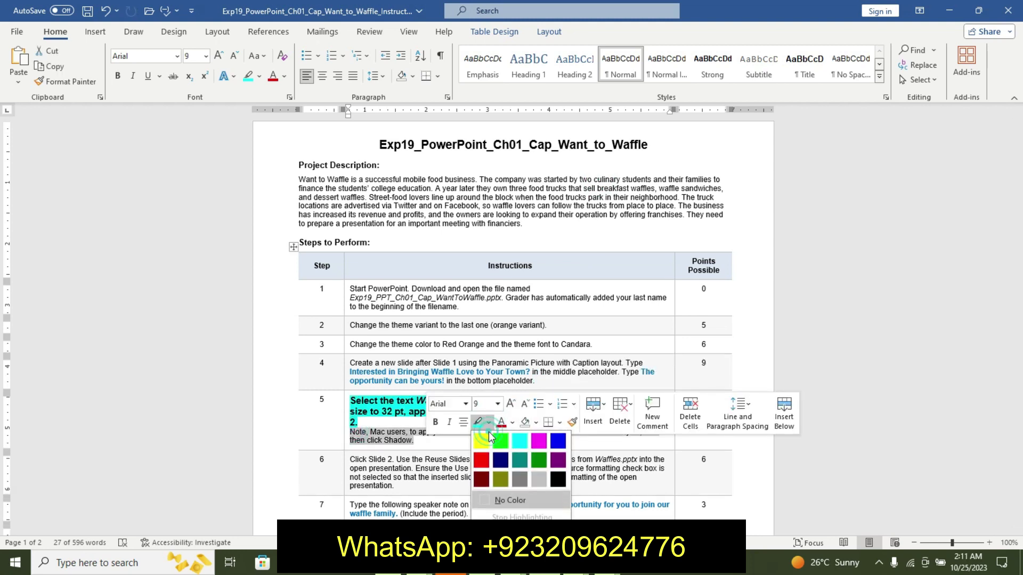
left_click(488, 432)
left_click_drag(1018, 245, 1019, 307)
left_click(772, 413)
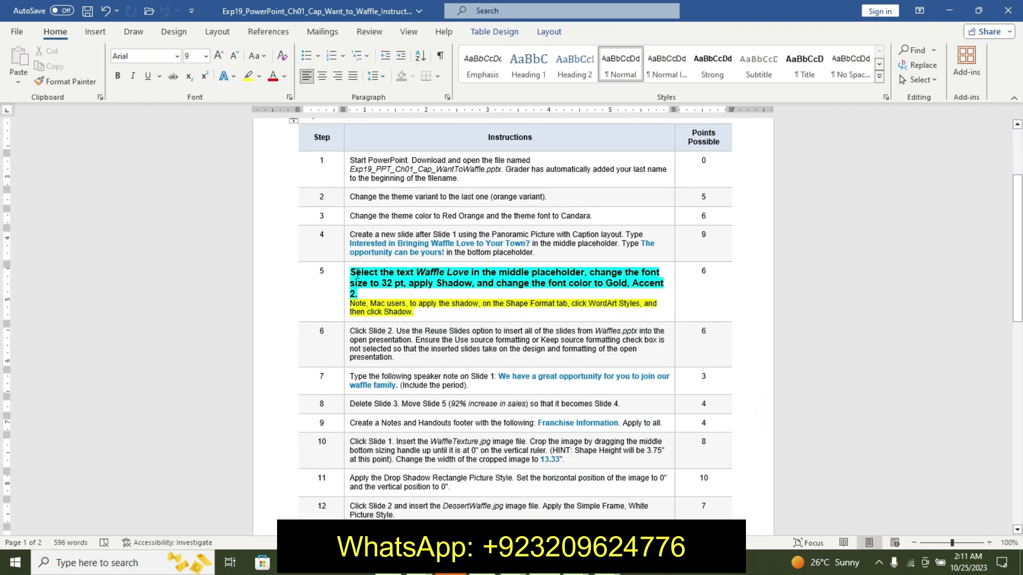
- Select the words 'Waffle Love' in the step 5 instruction, then switch to PowerPoint
left_click_drag(352, 273, 456, 275)
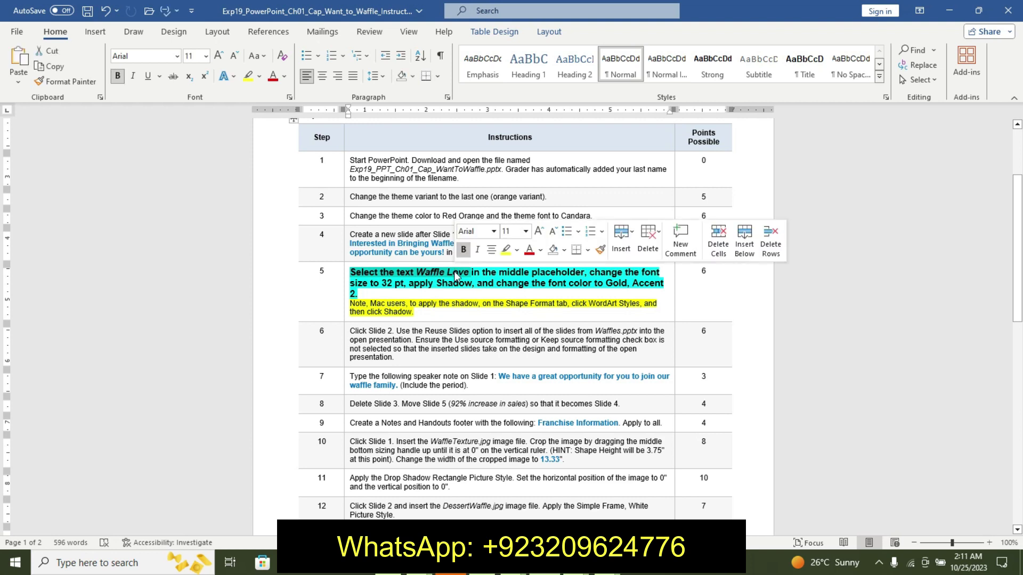
left_click(480, 270)
left_click(405, 268)
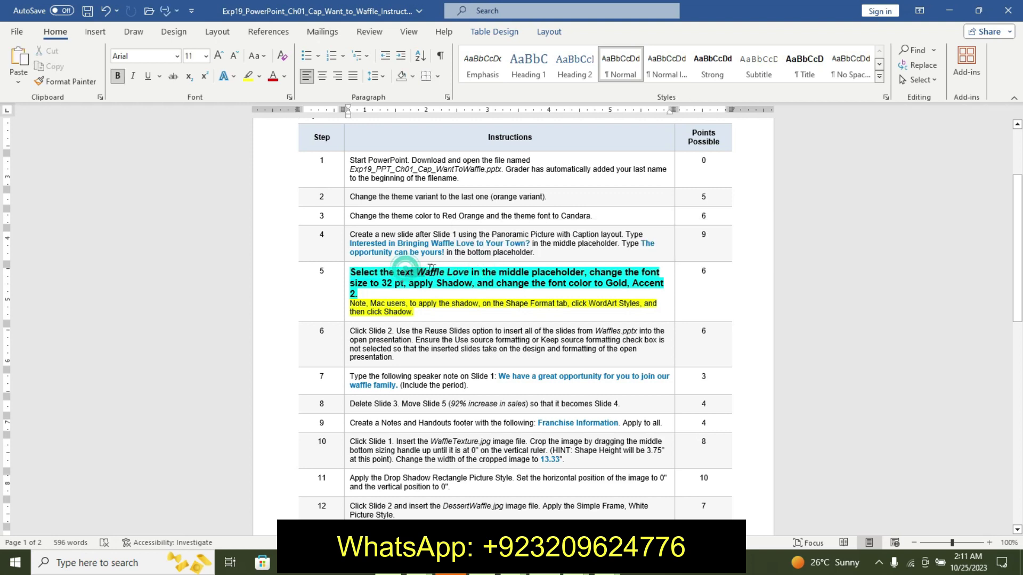
left_click_drag(432, 269, 469, 272)
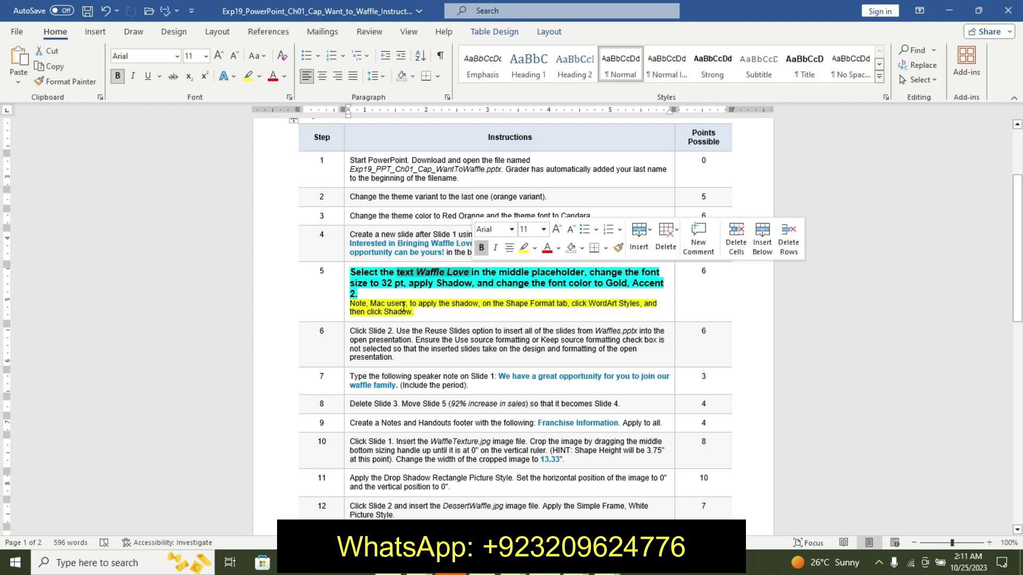
mouse_move(452, 562)
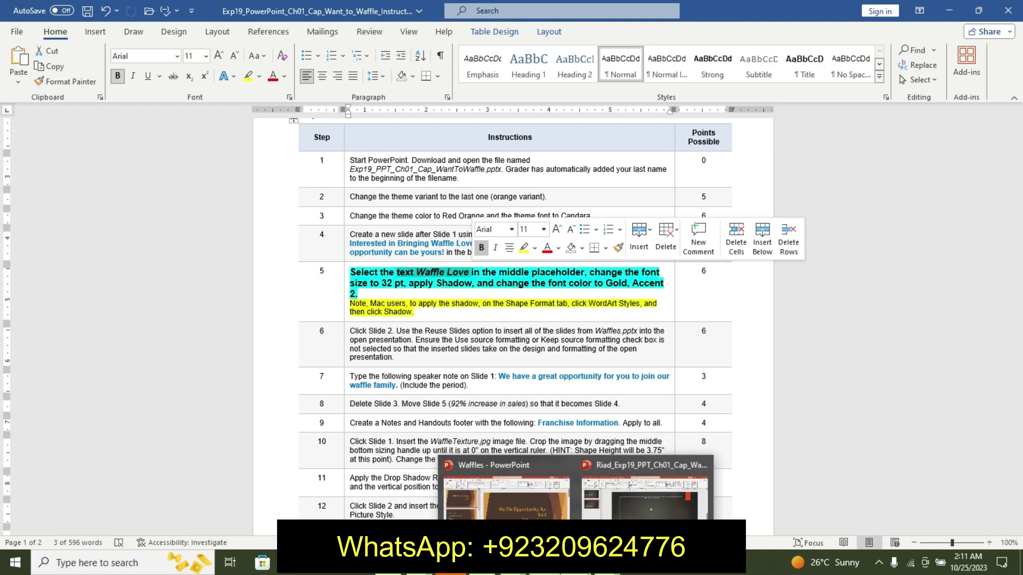
left_click(666, 485)
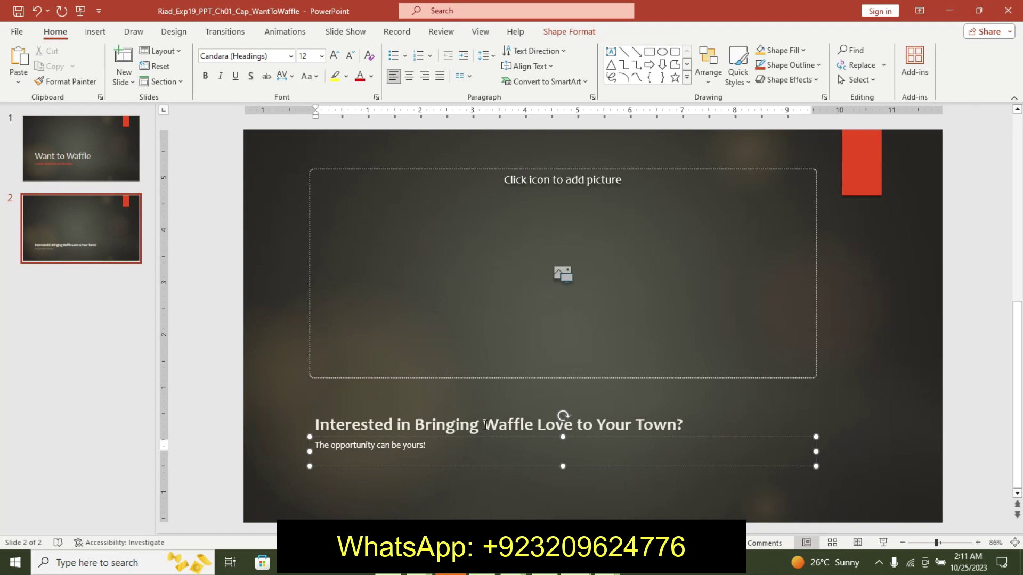
- Set 'Waffle Love' in slide 2's title to 32 pt
left_click_drag(484, 424, 561, 427)
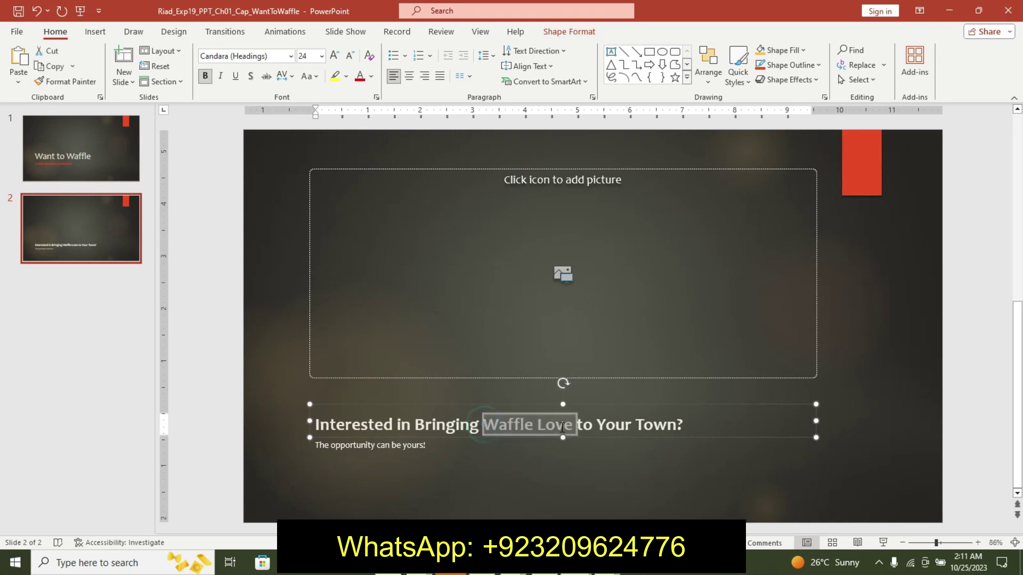
left_click(321, 56)
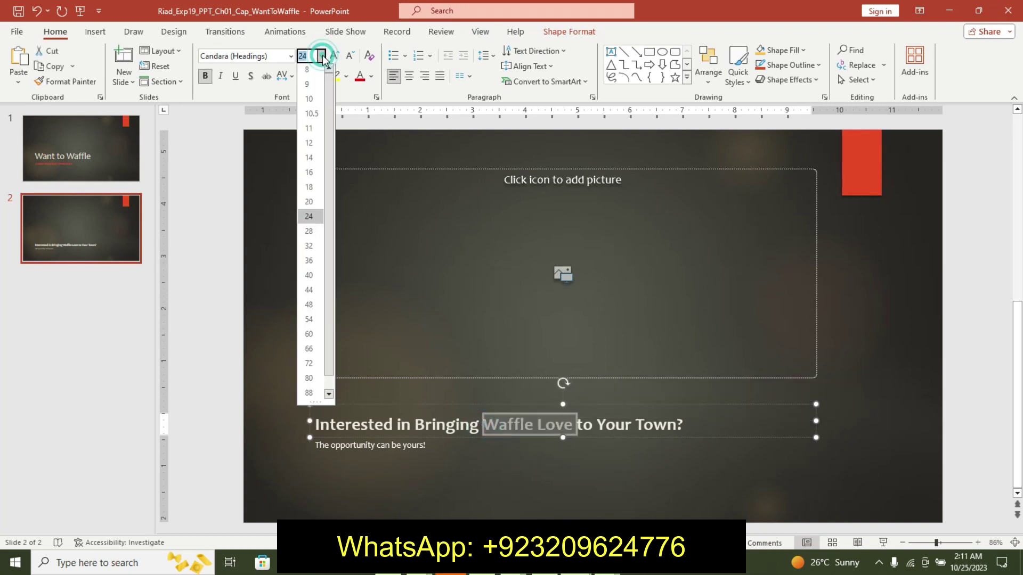
left_click(308, 246)
left_click(540, 568)
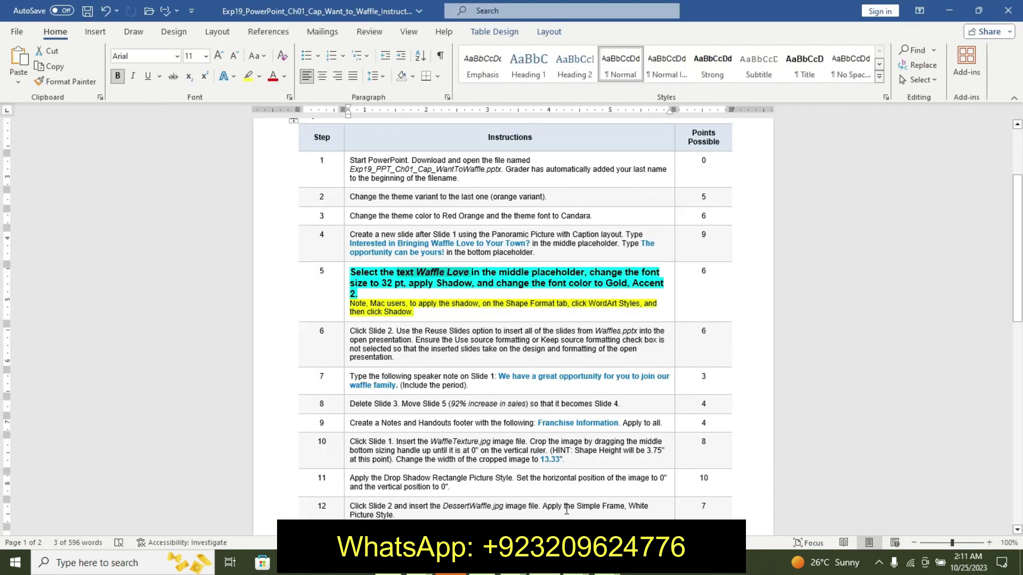
left_click(574, 564)
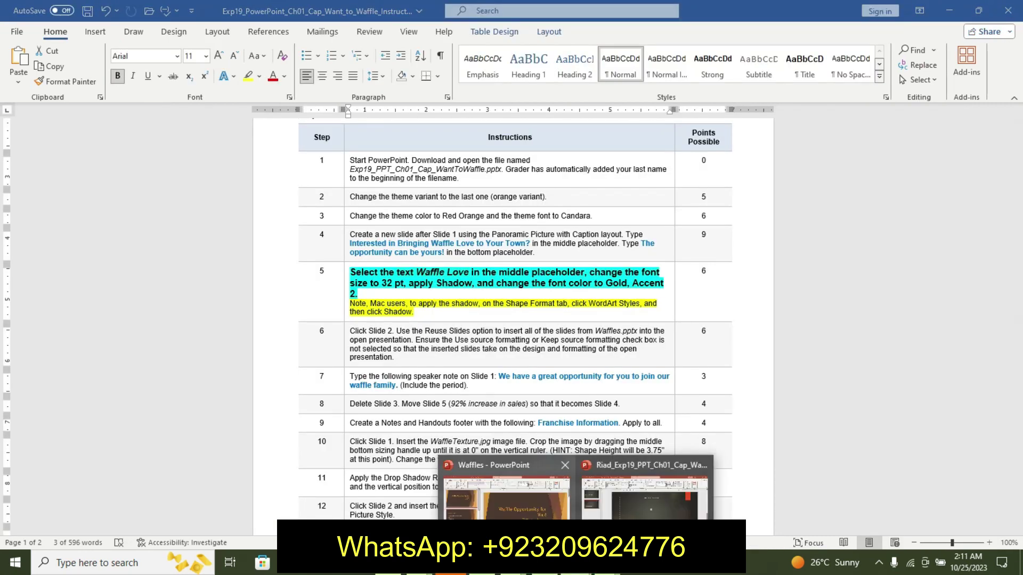
left_click(645, 496)
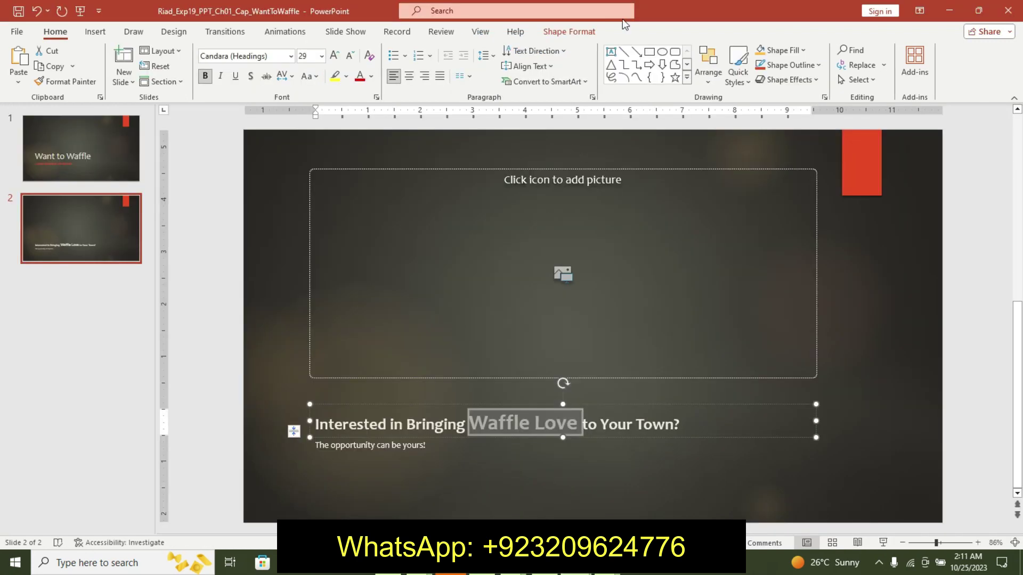
- Open Shape Effects on the Shape Format tab for the title, then consult the Word instructions
left_click(582, 35)
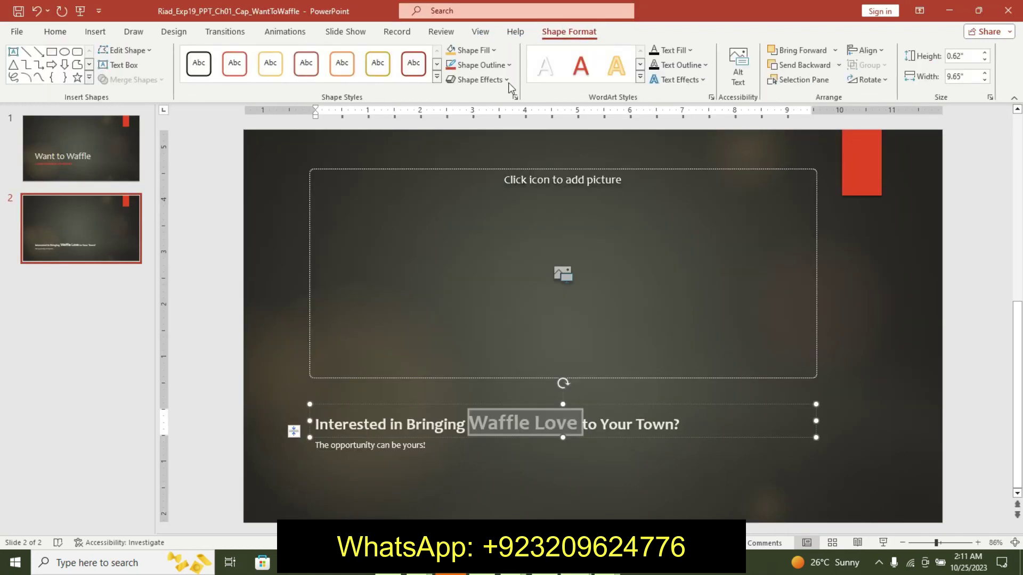
left_click(506, 80)
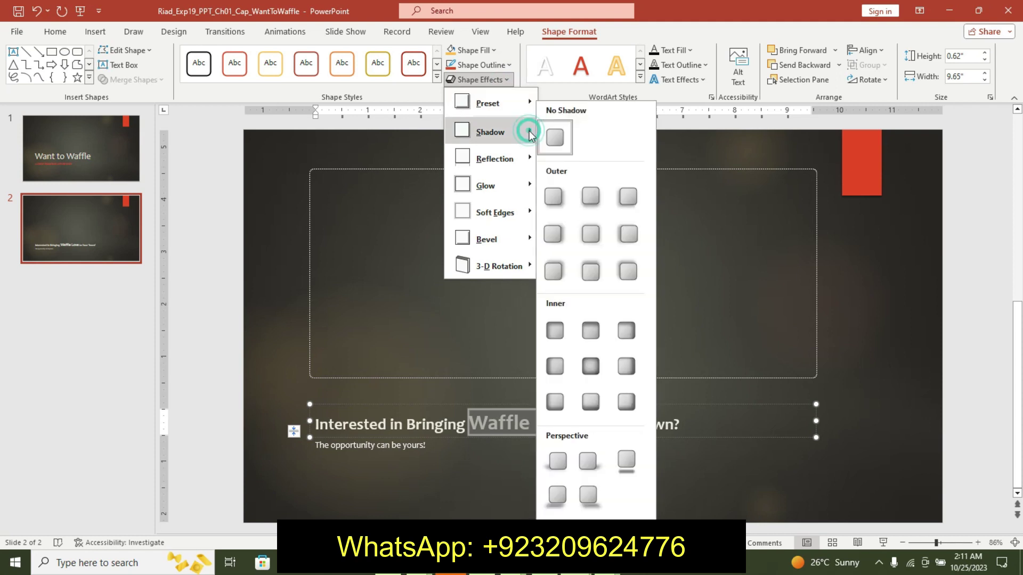
mouse_move(490, 132)
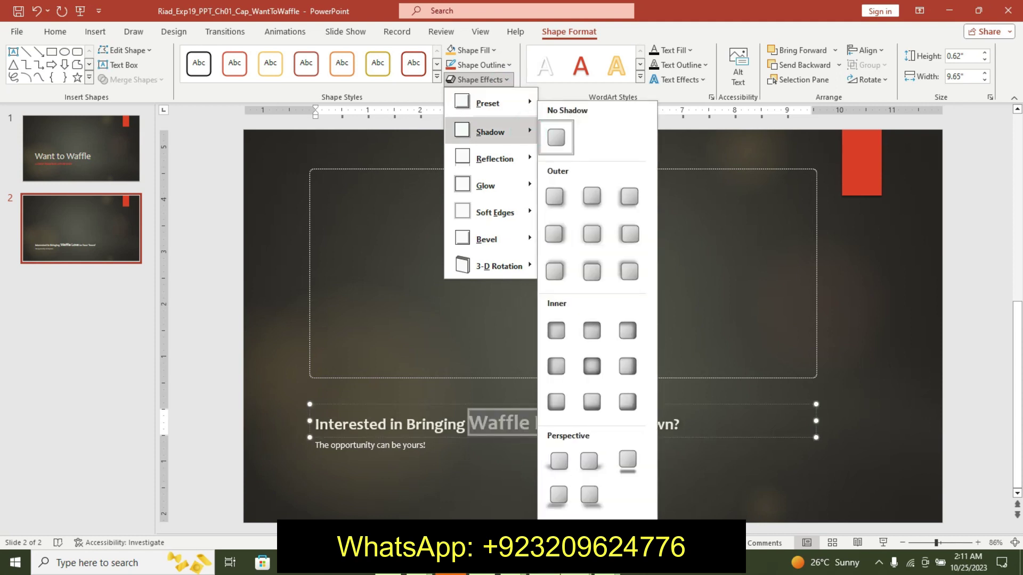
key("alt+Tab")
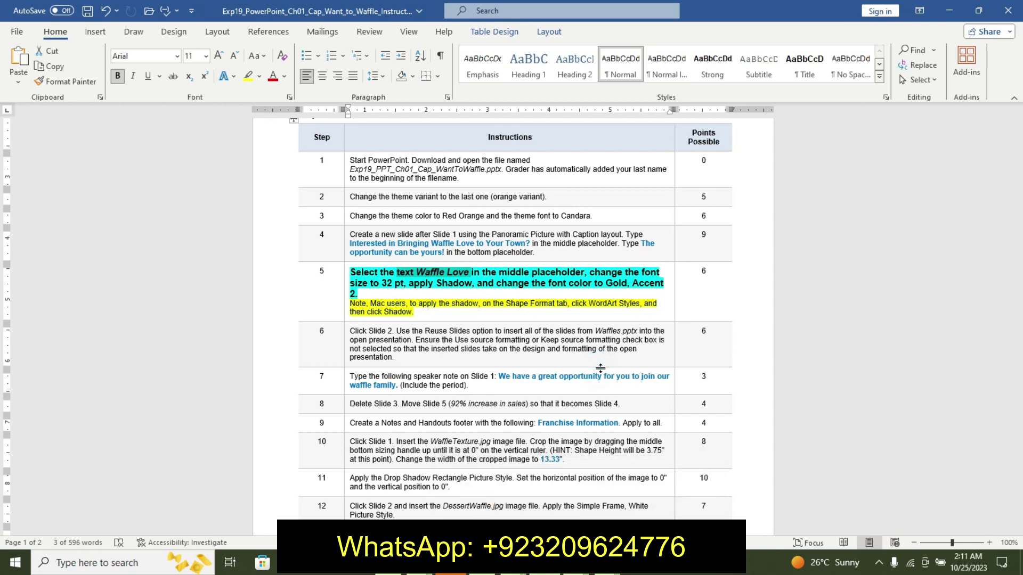
scroll(678, 213, "up", 3)
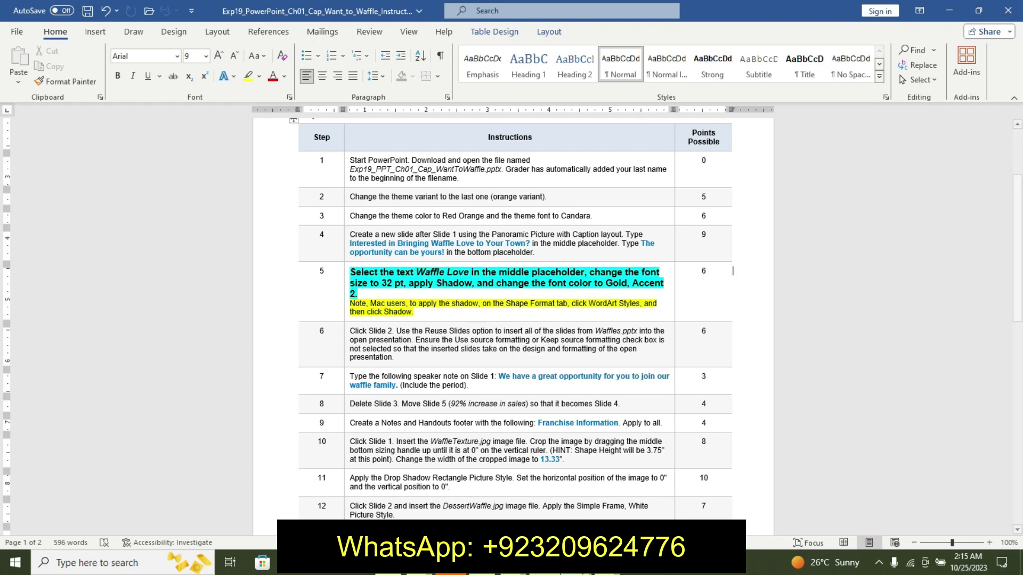
mouse_move(453, 562)
left_click(645, 487)
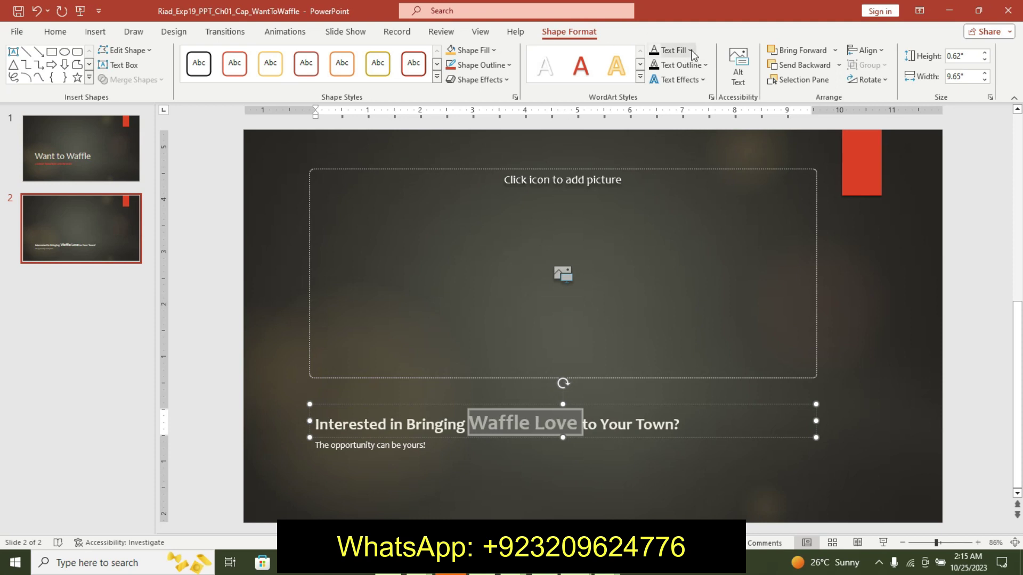
- Open and close Shape Fill unchanged, then expand the WordArt Styles gallery
left_click(495, 50)
left_click(513, 44)
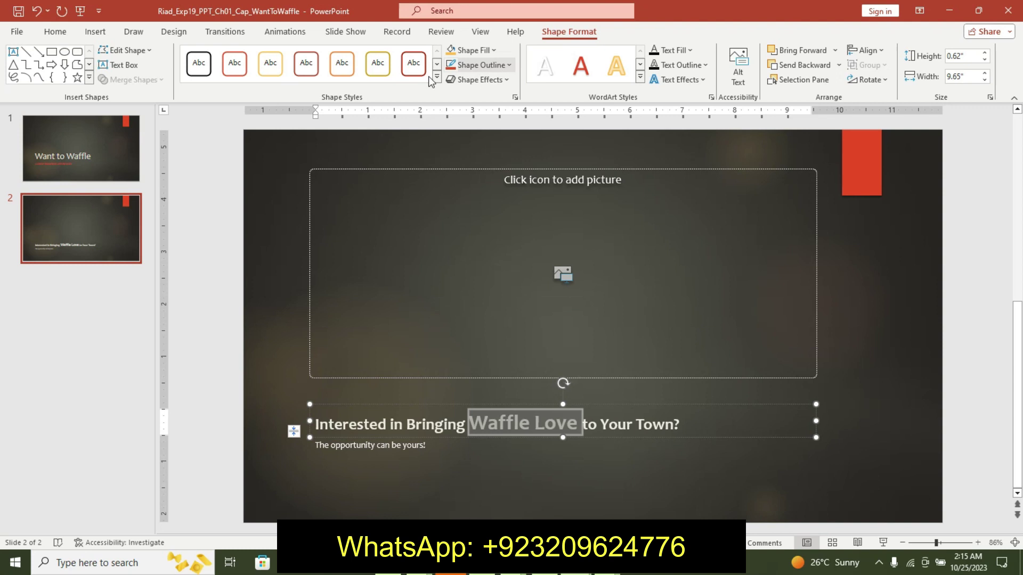
left_click(641, 76)
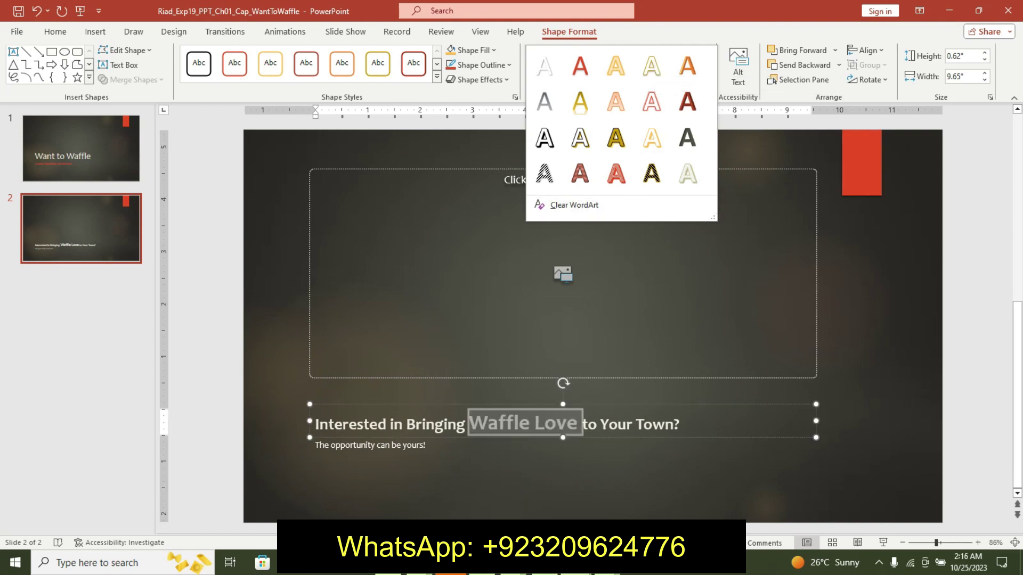
- Apply the Fill: White, Text color 1; Shadow WordArt style to the Waffle Love title text
key("alt+Tab")
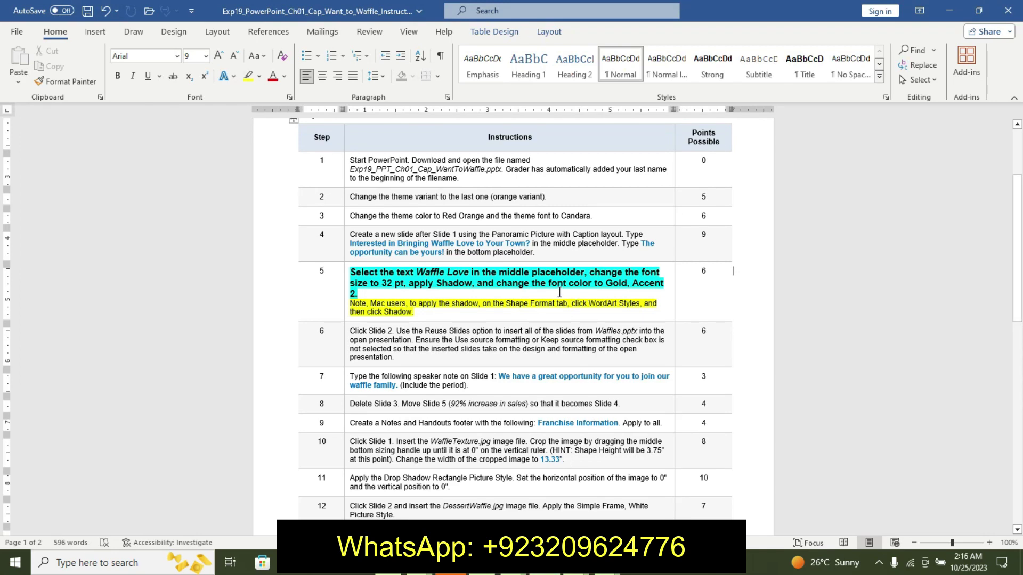
mouse_move(451, 562)
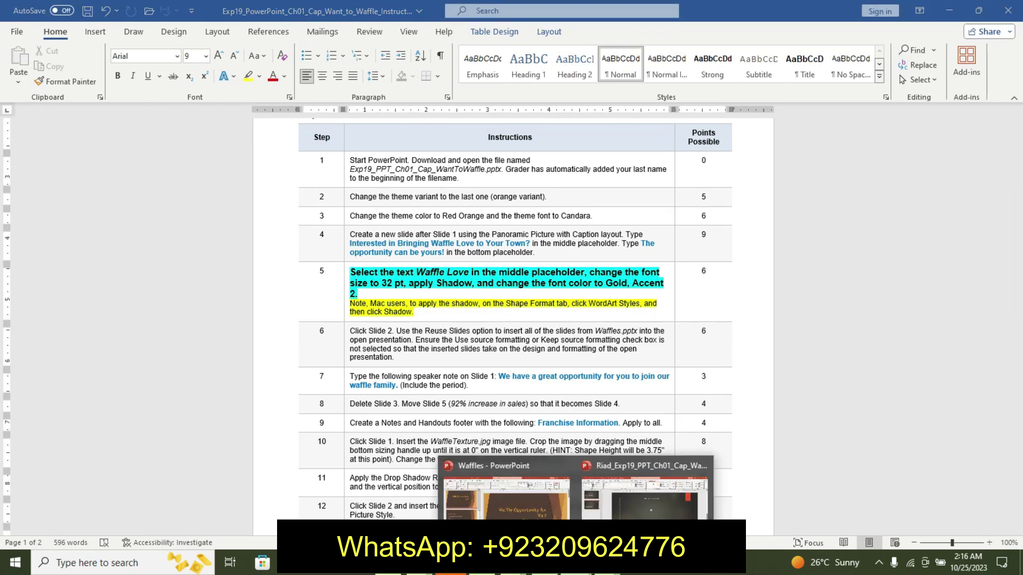
left_click(645, 498)
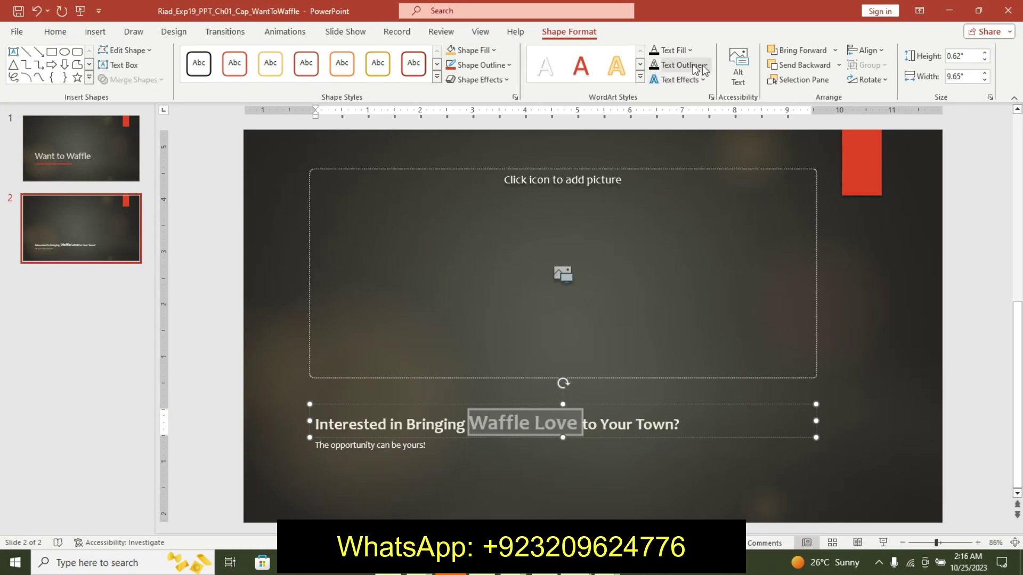
left_click(640, 77)
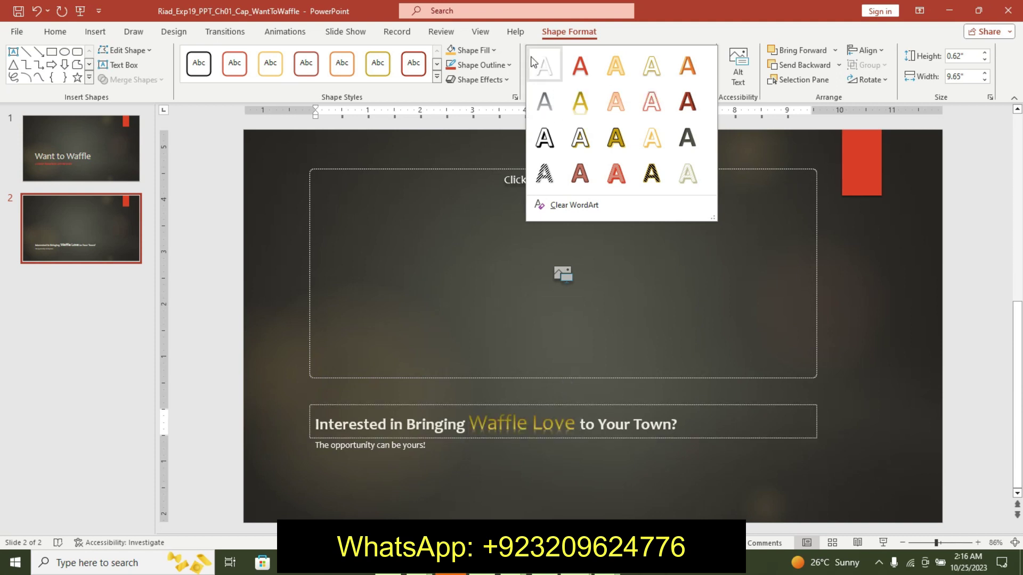
left_click(552, 72)
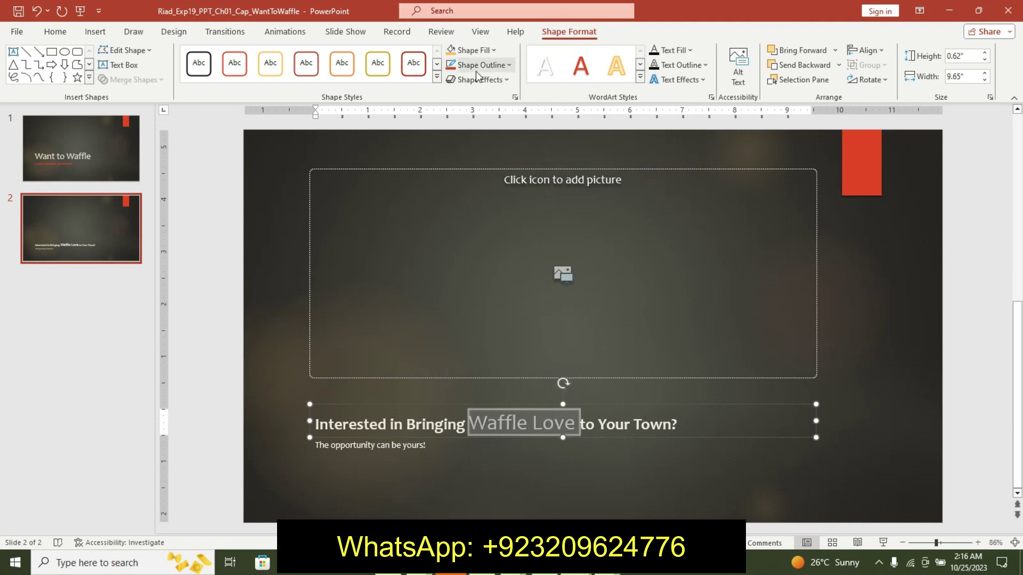
- Color the Waffle Love text Gold, Accent 2, then switch to the Word instructions
left_click(687, 51)
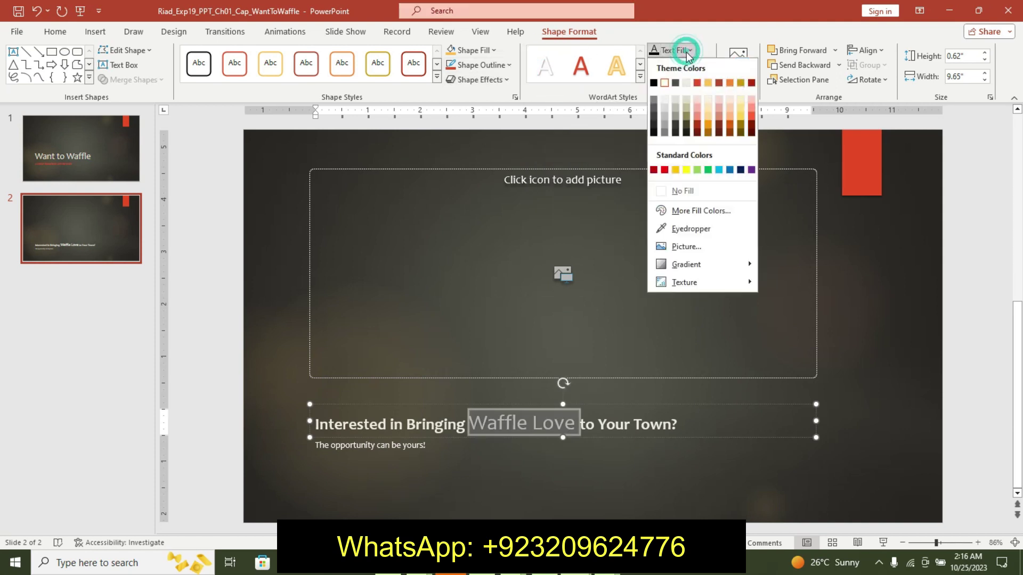
left_click(740, 83)
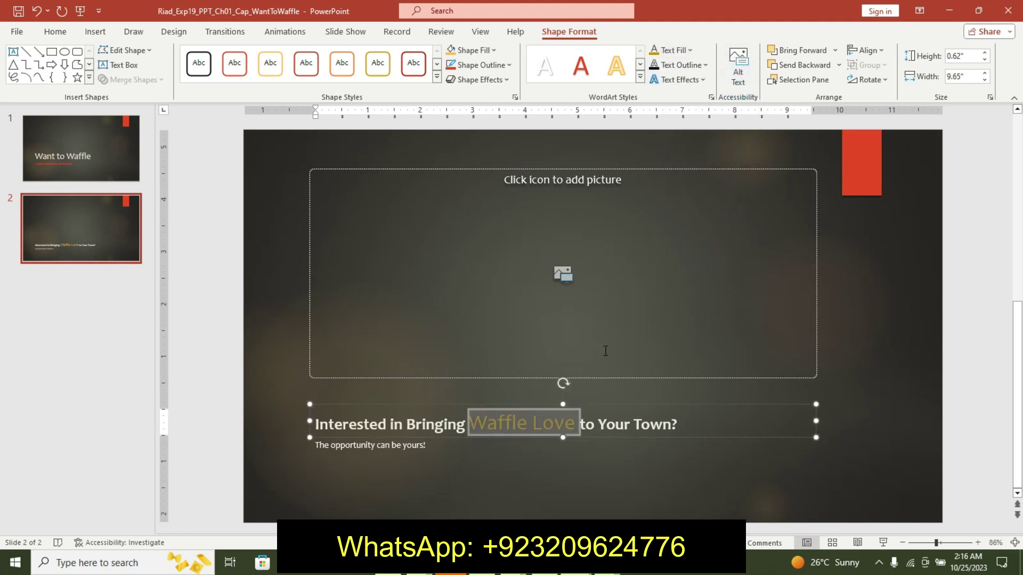
left_click(688, 50)
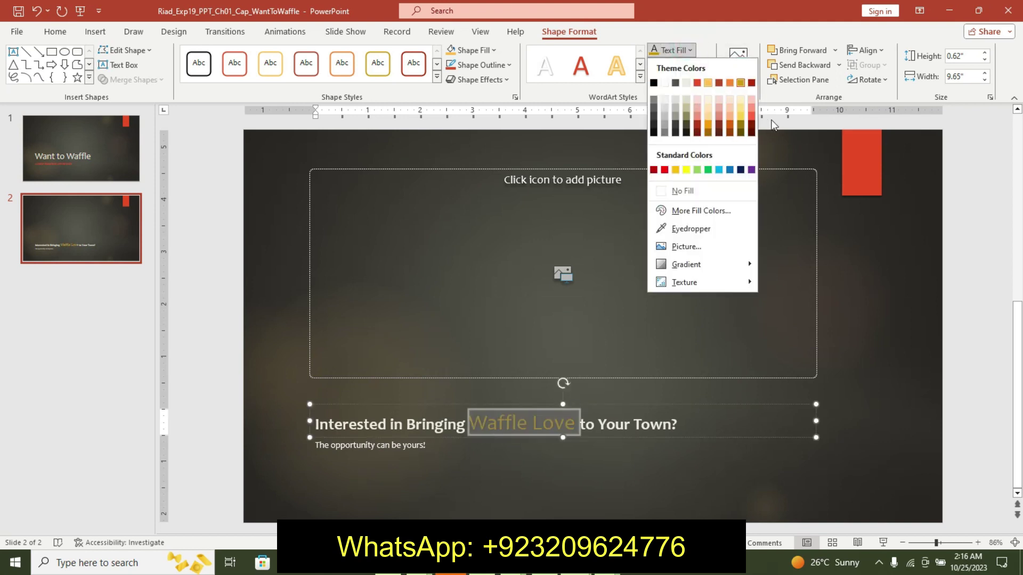
left_click(709, 82)
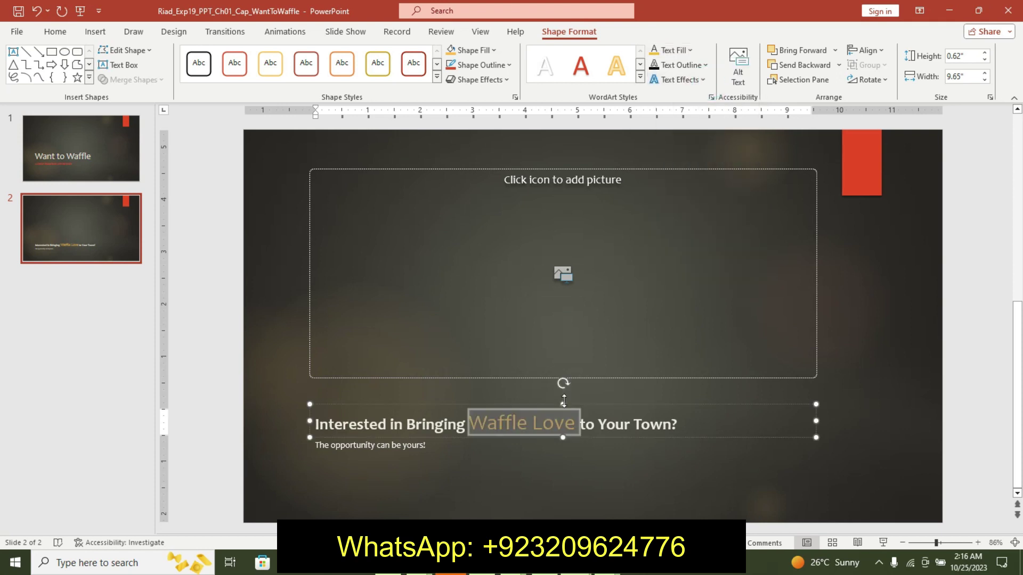
key("alt+Tab")
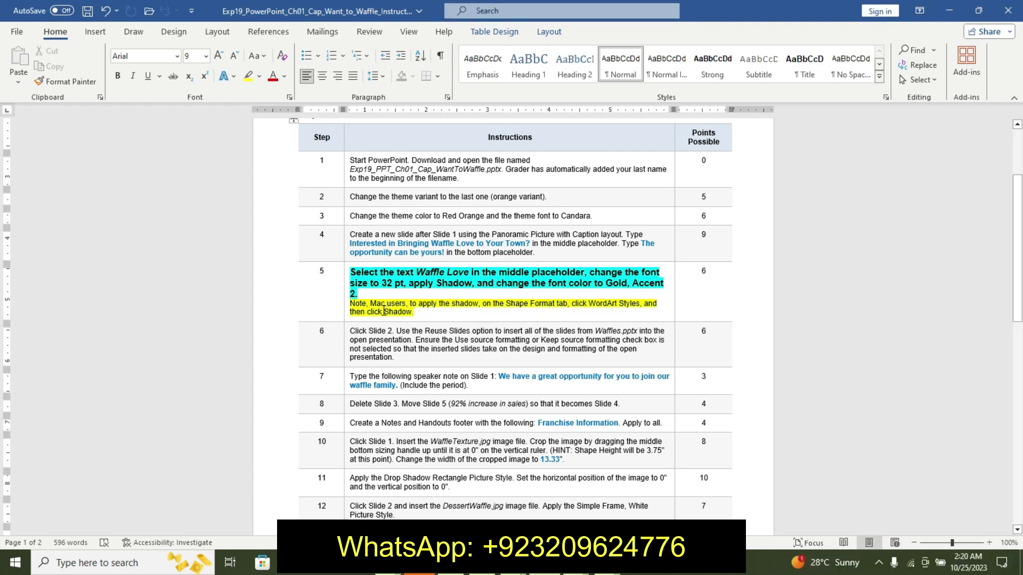
- Clear step 5's formatting and make the step 6 instruction bold, 14 pt with cyan highlight
key("ctrl+z")
key("ctrl+z")
key("ctrl+z")
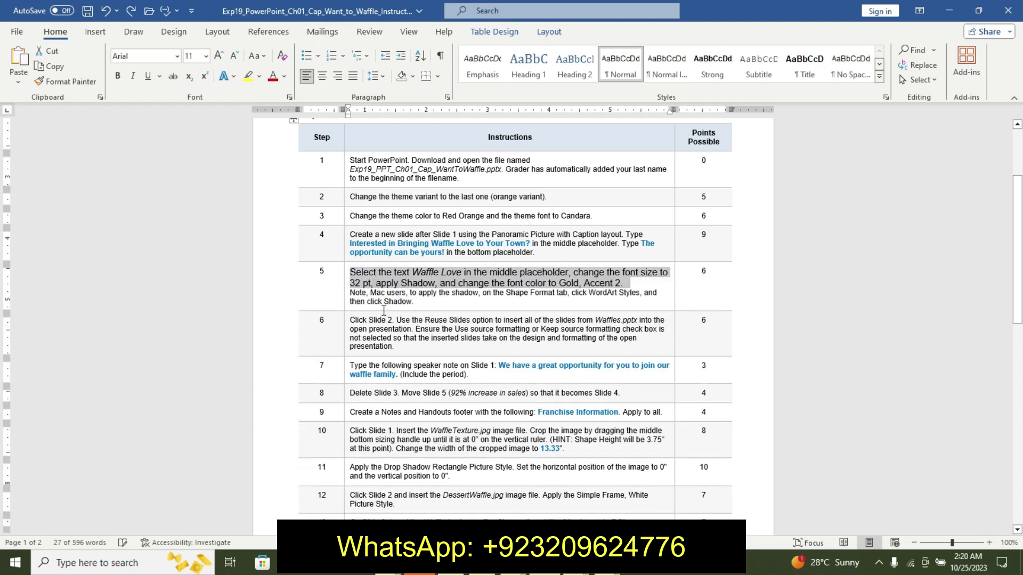
key("ctrl+z")
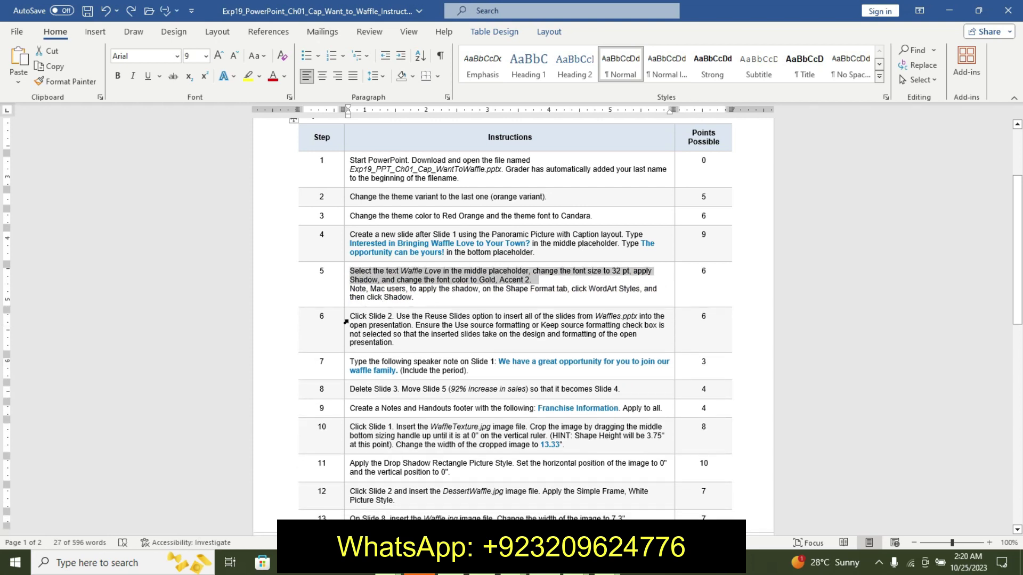
left_click(345, 322)
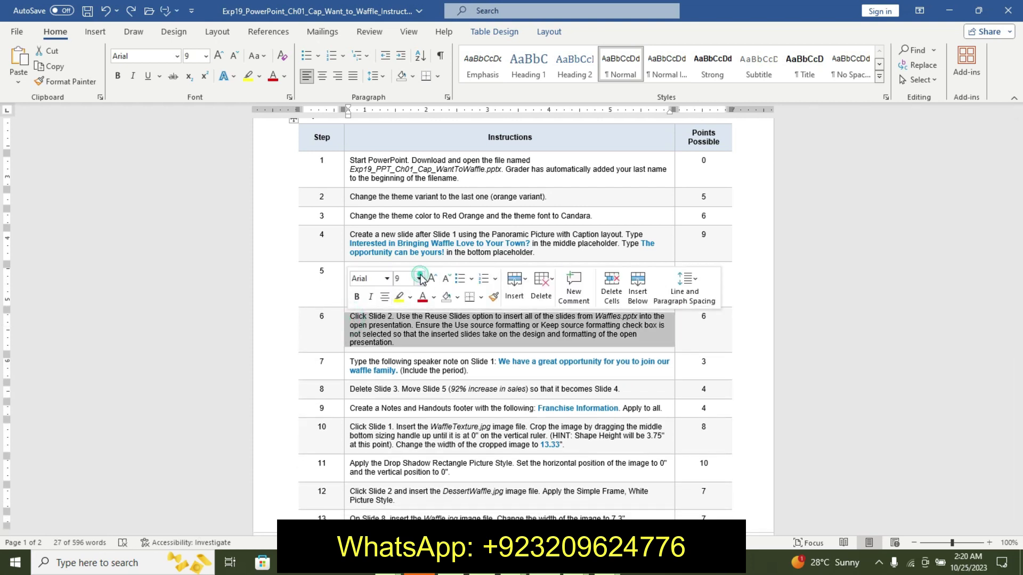
left_click(419, 279)
left_click(406, 368)
left_click(357, 297)
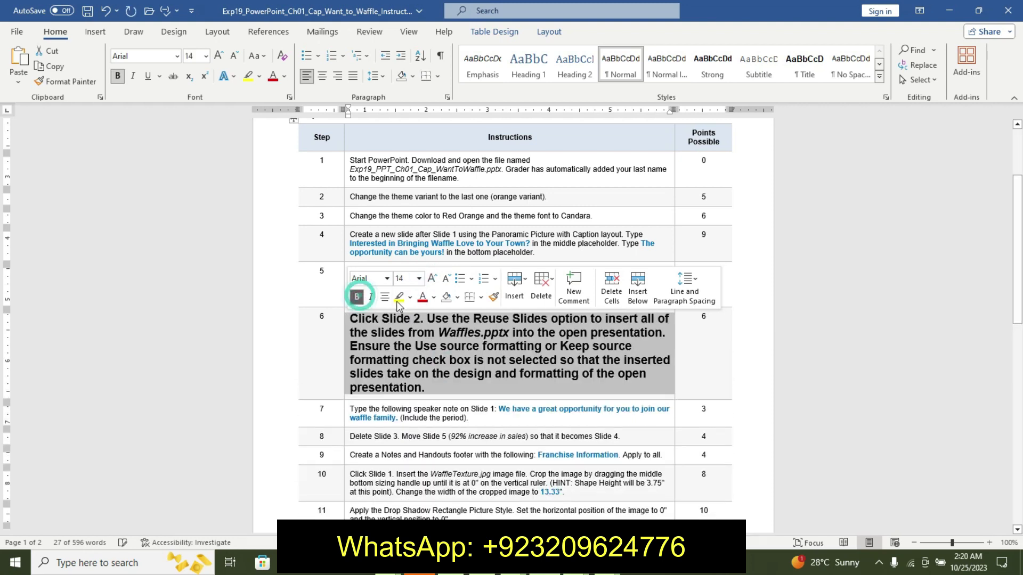
left_click(400, 299)
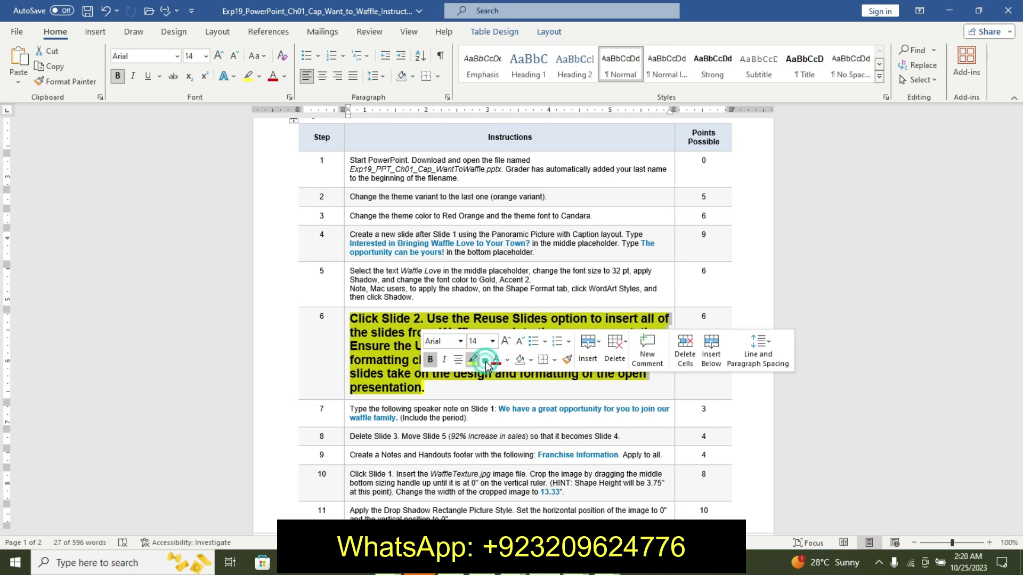
left_click(483, 360)
left_click(515, 379)
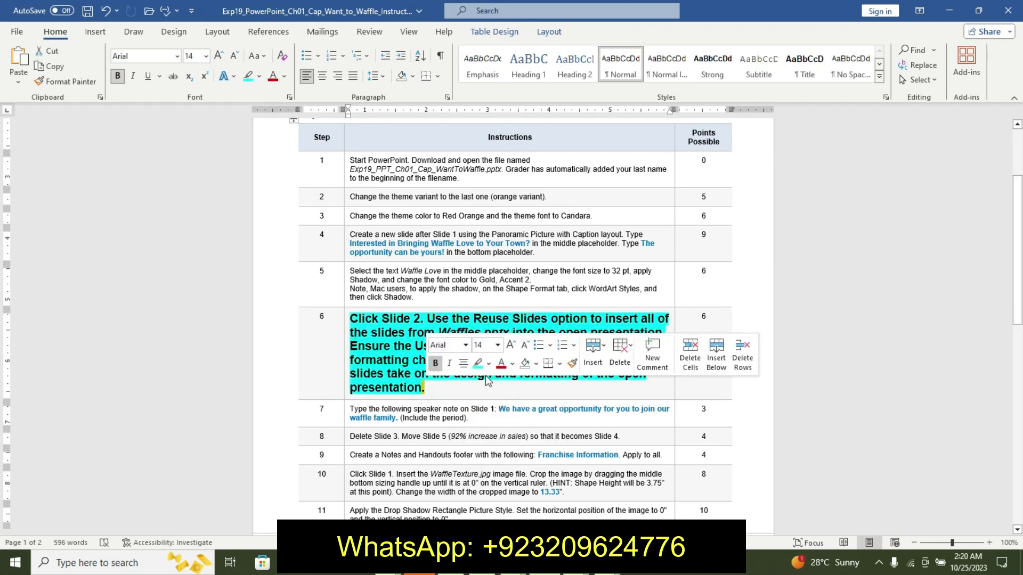
left_click(441, 393)
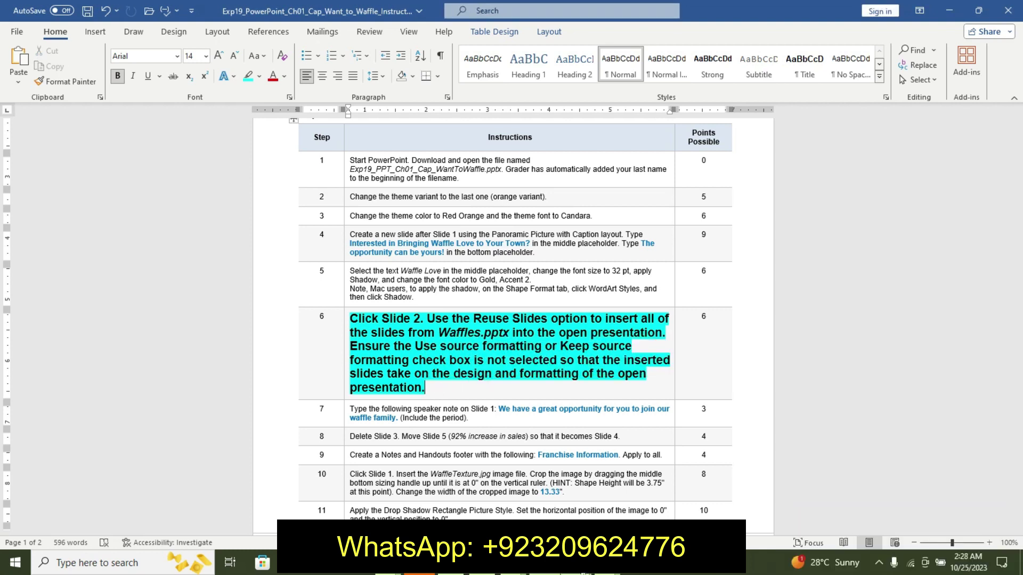
- Return to the Riad_Exp19 presentation and open the Reuse Slides pane
mouse_move(585, 564)
left_click(625, 514)
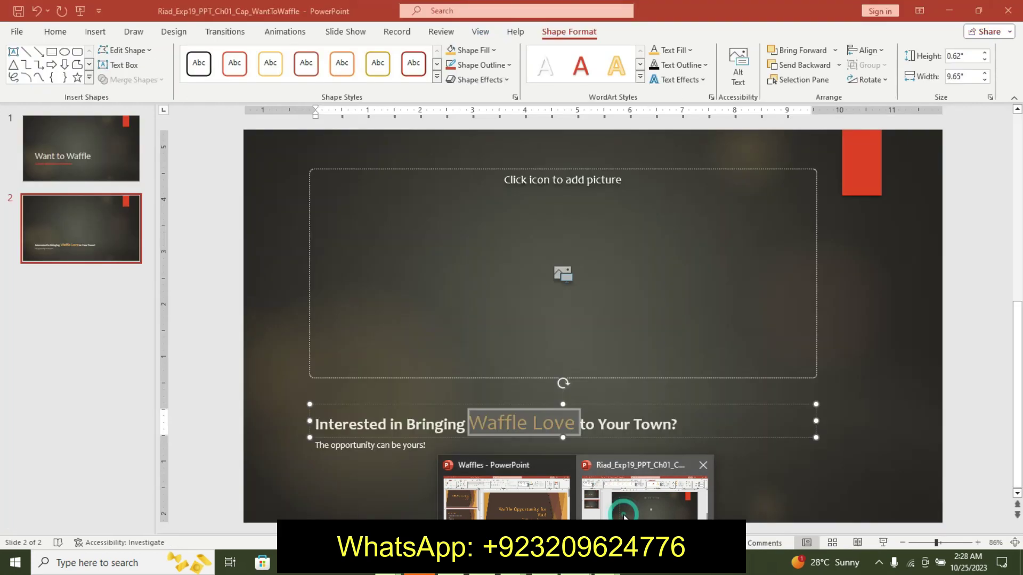
key("alt+Tab")
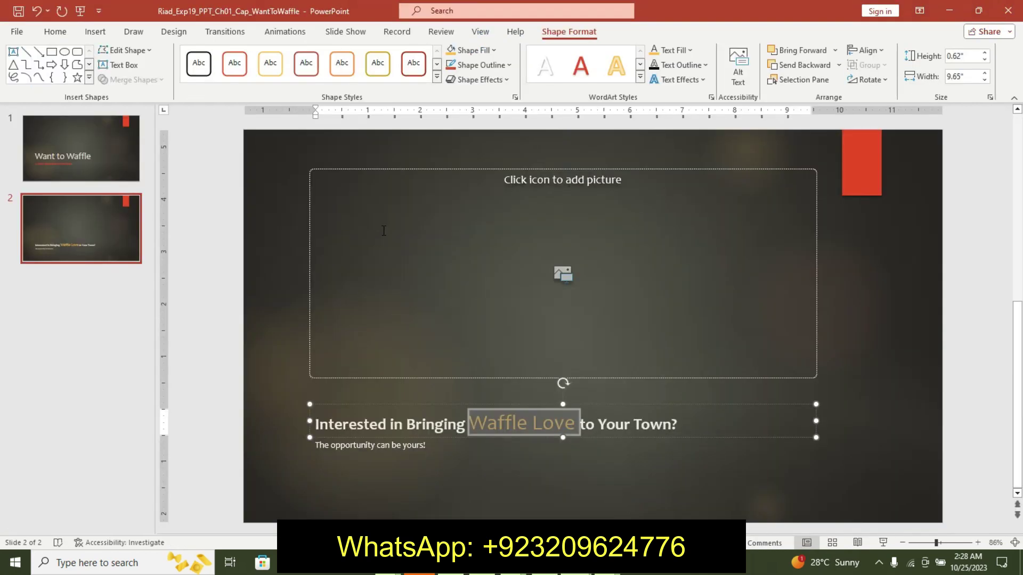
left_click(617, 506)
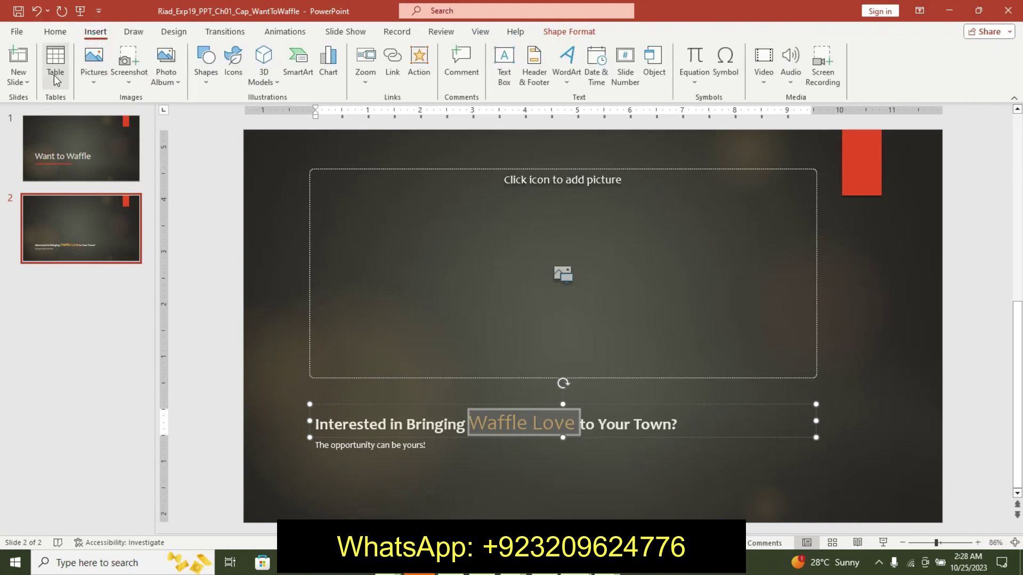
left_click(19, 79)
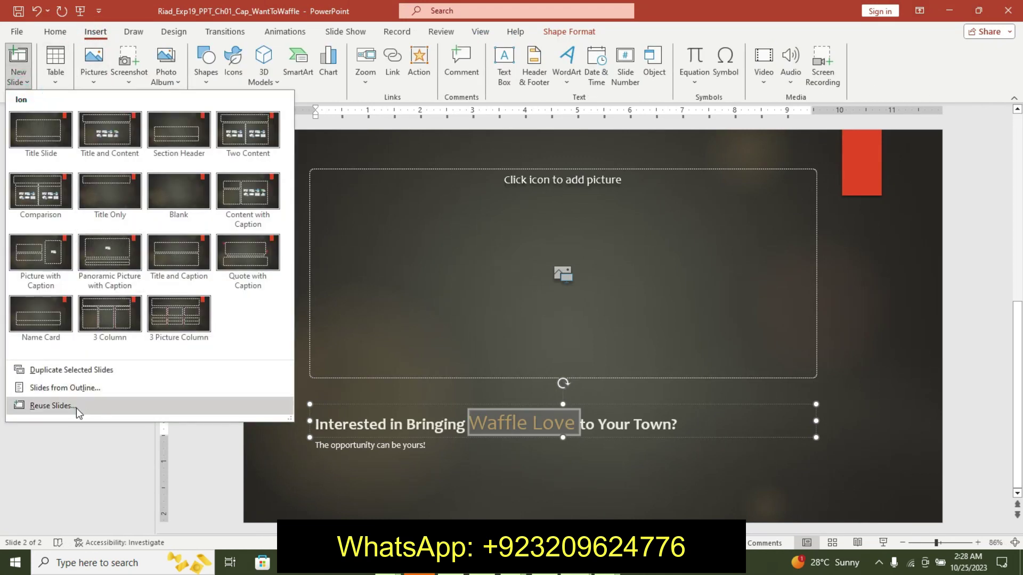
left_click(77, 406)
- Browse to the Output folder on Local Disk (C:) and load Waffles.pptx's slides
left_click(972, 169)
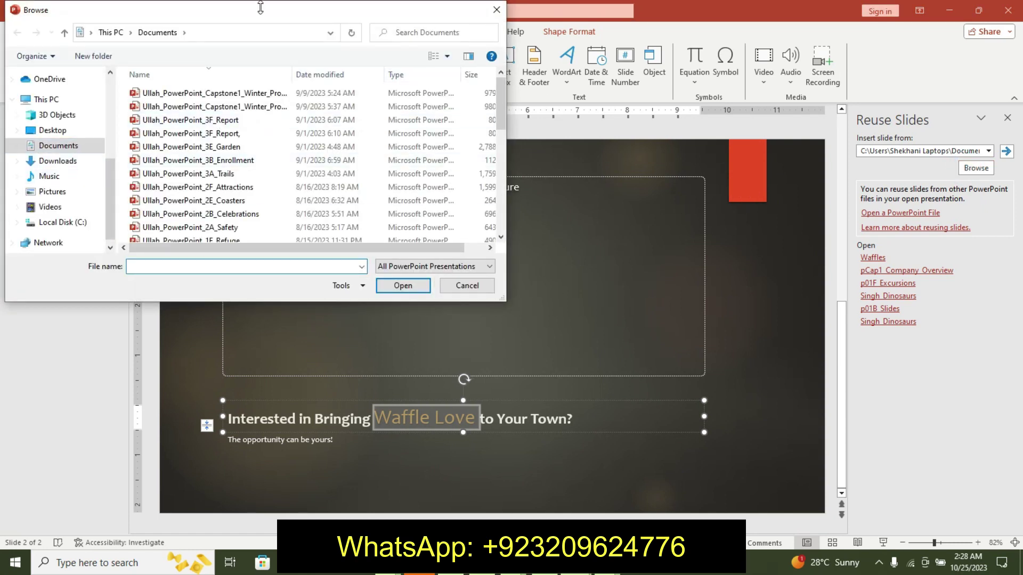
left_click(66, 191)
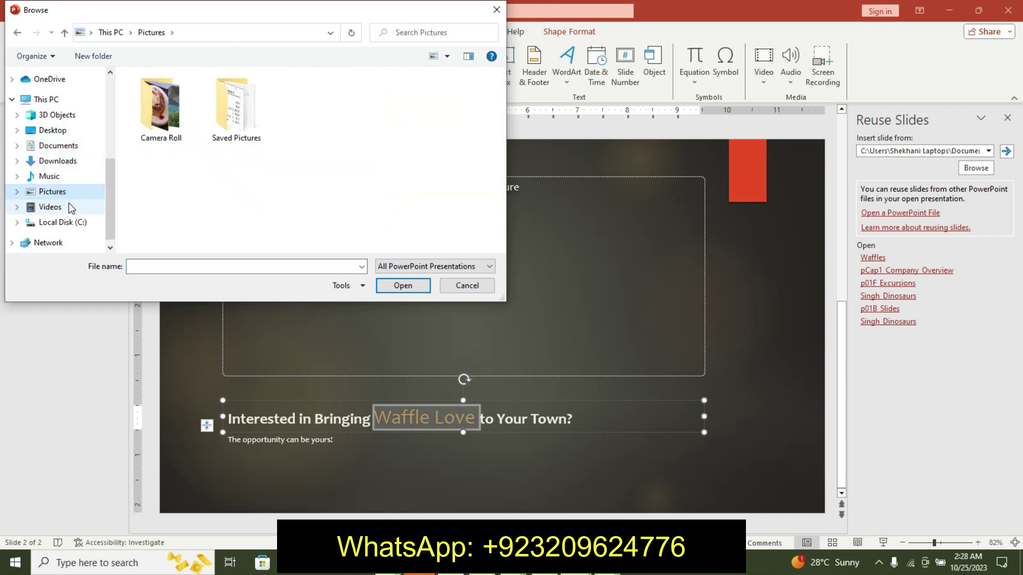
left_click(71, 207)
left_click(77, 222)
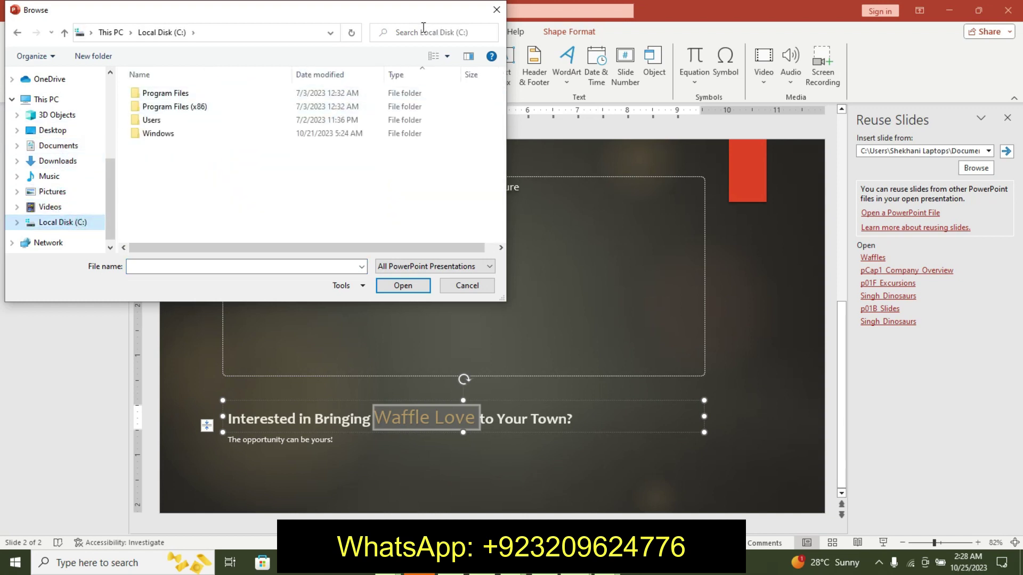
left_click_drag(112, 189, 109, 121)
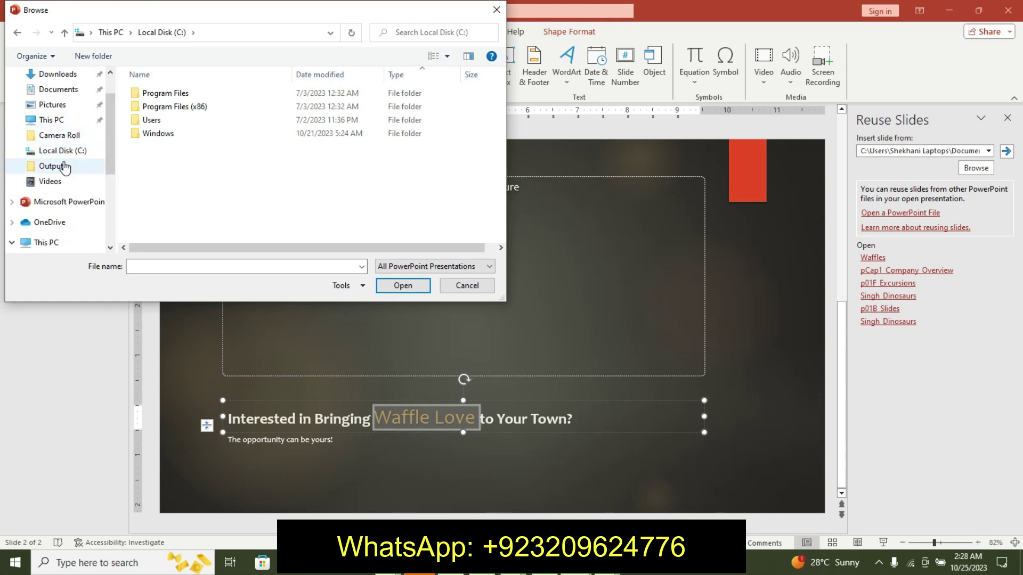
left_click(62, 166)
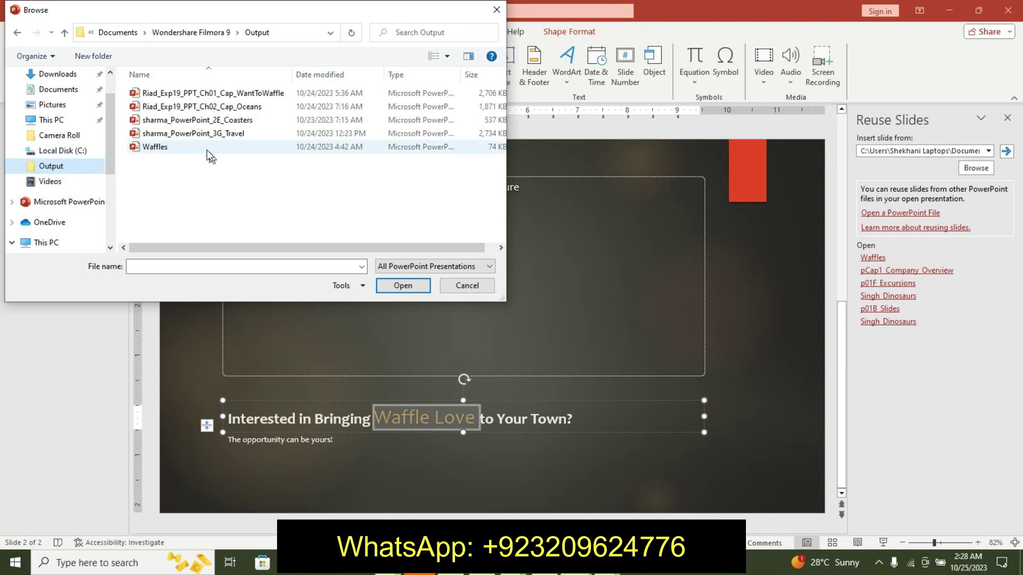
left_click(203, 149)
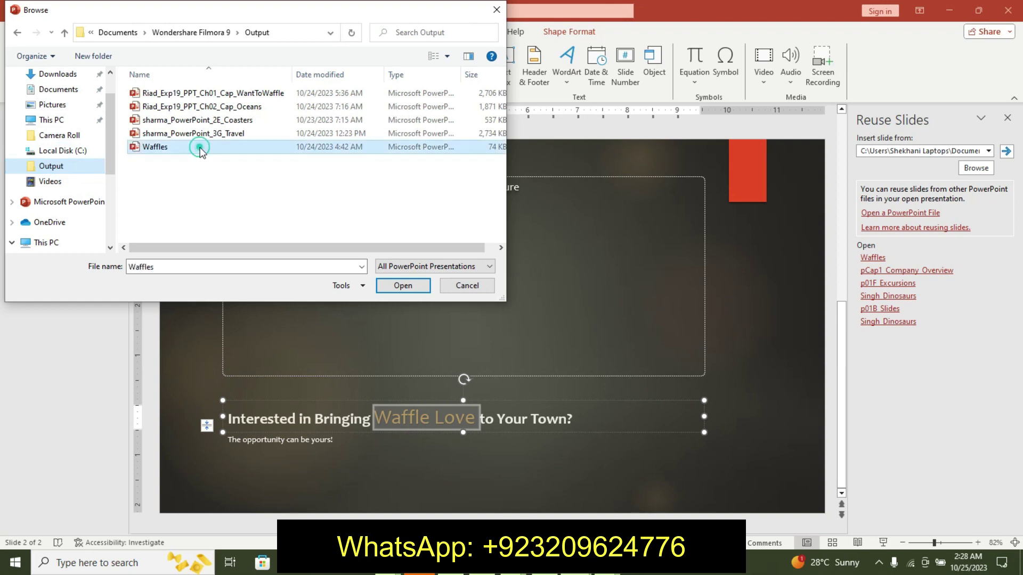
left_click(395, 286)
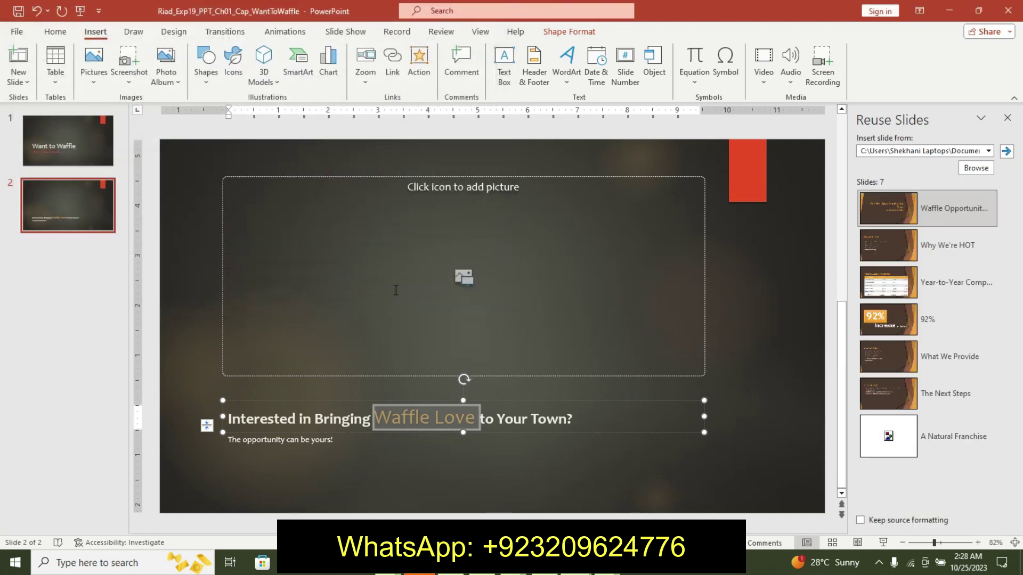
- Insert all seven Waffles slides, from Waffle Opportunity through A Natural Franchise, in the deck's design
left_click(932, 219)
left_click(913, 245)
left_click(912, 288)
left_click(901, 320)
left_click(900, 357)
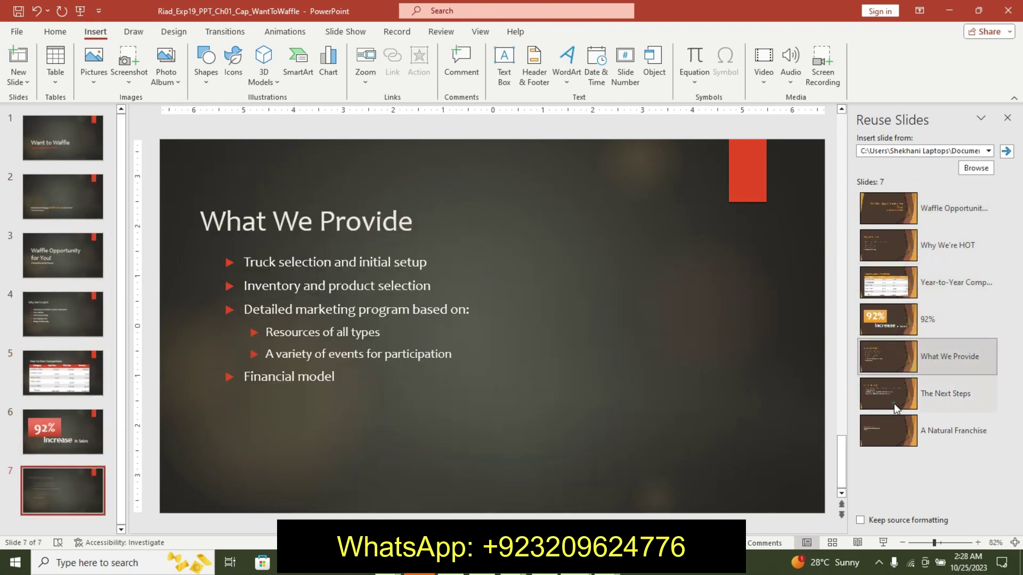
left_click(894, 394)
left_click(894, 431)
key("alt+Tab")
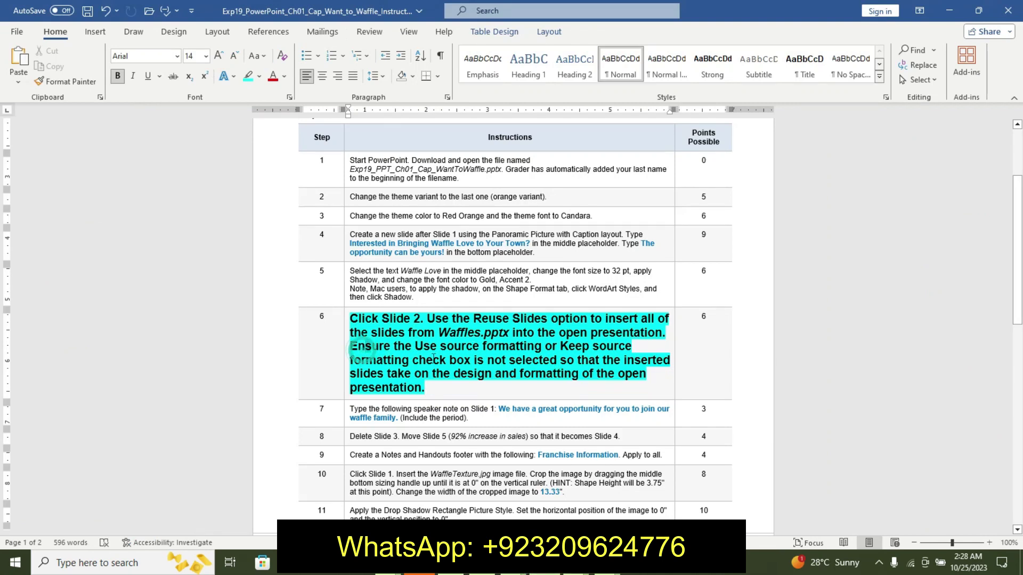
- Select step 6 in Word and undo its emphasis formatting back to plain text
left_click_drag(364, 351, 491, 385)
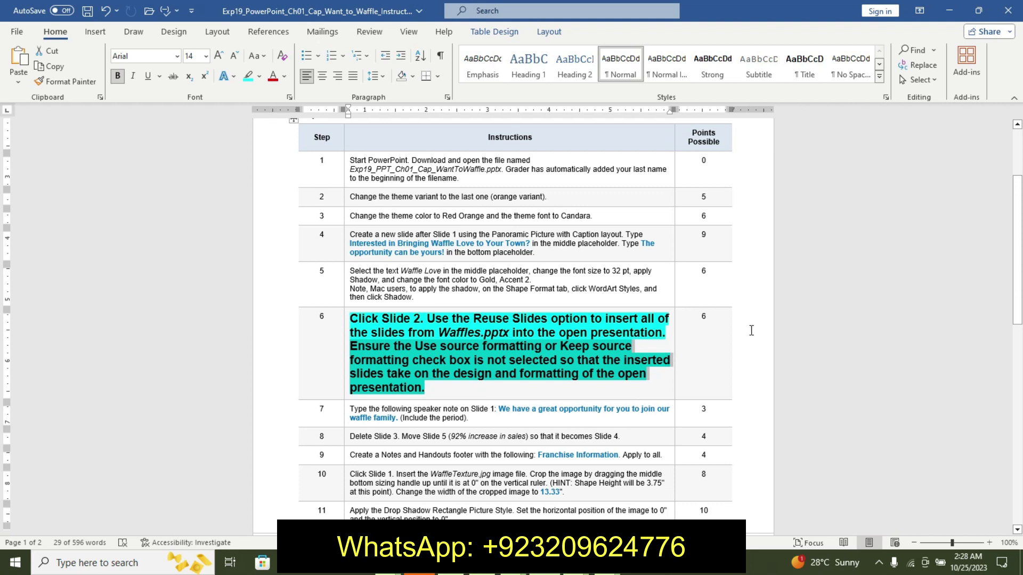
key("ctrl+shift+Up")
key("ctrl+alt+h")
key("ctrl+z")
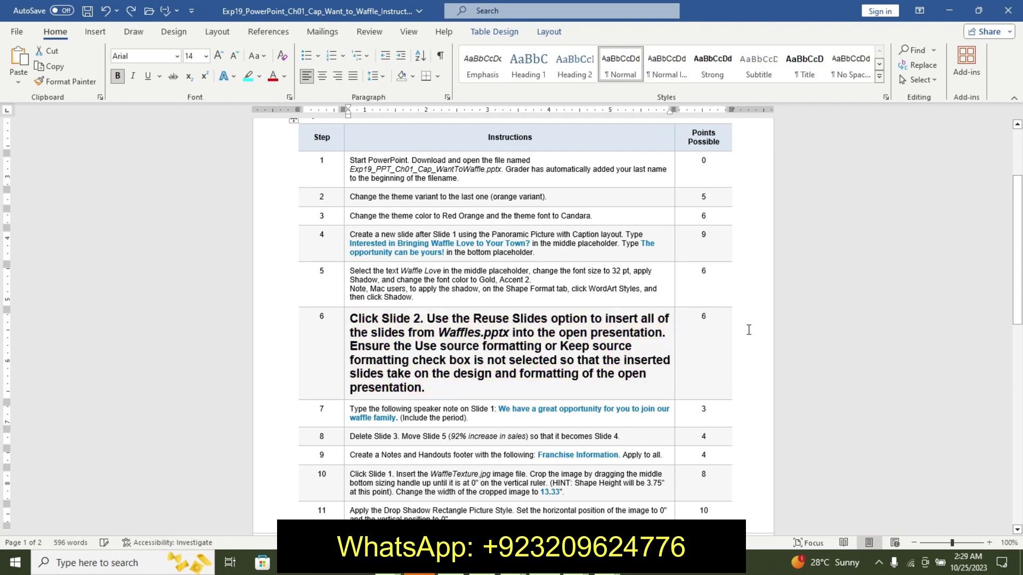
key("ctrl+z")
key("ctrl+z")
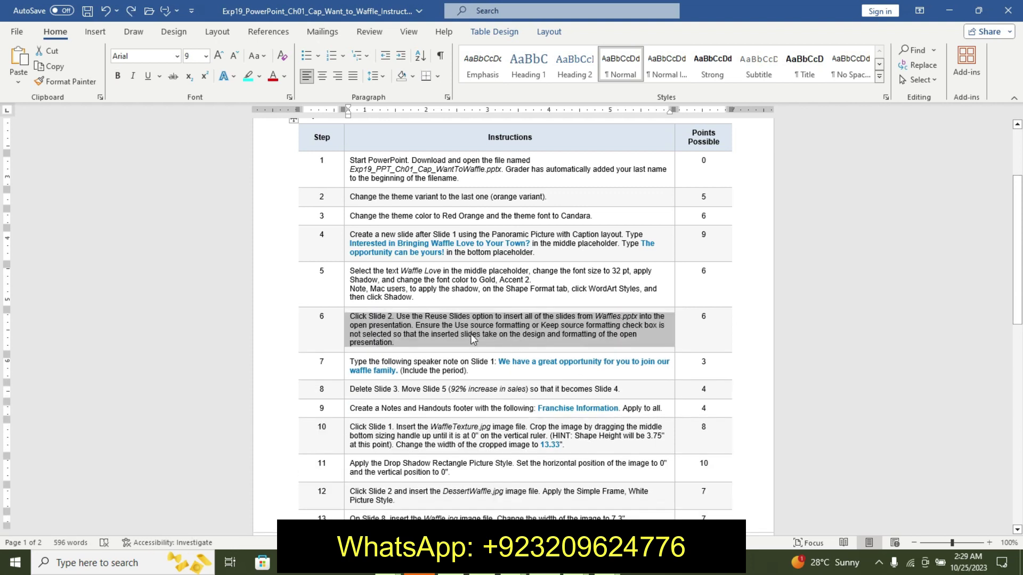
- Make the step 7 instruction 12 pt, bold, with cyan highlight
left_click(346, 365)
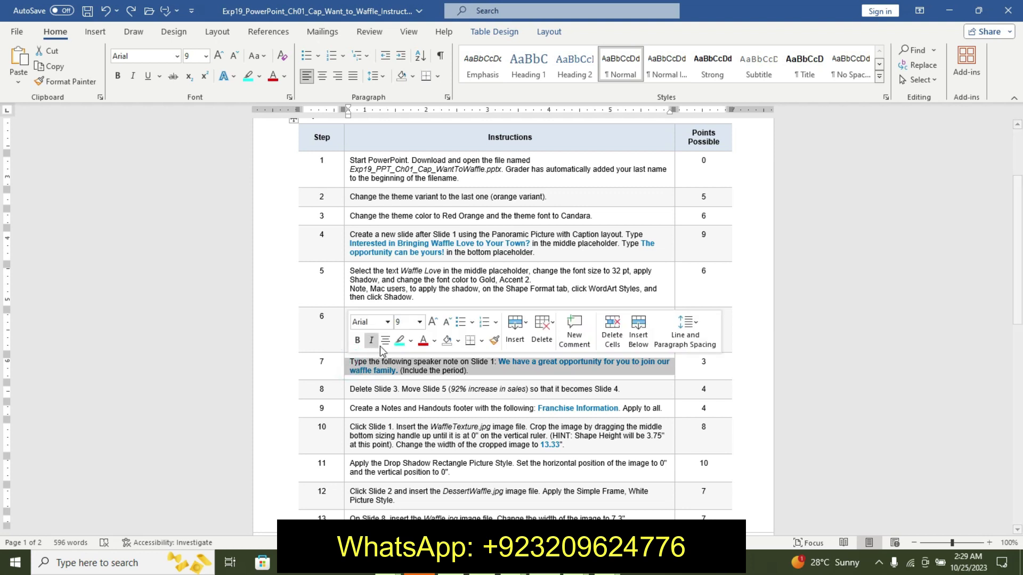
left_click(419, 322)
left_click(413, 144)
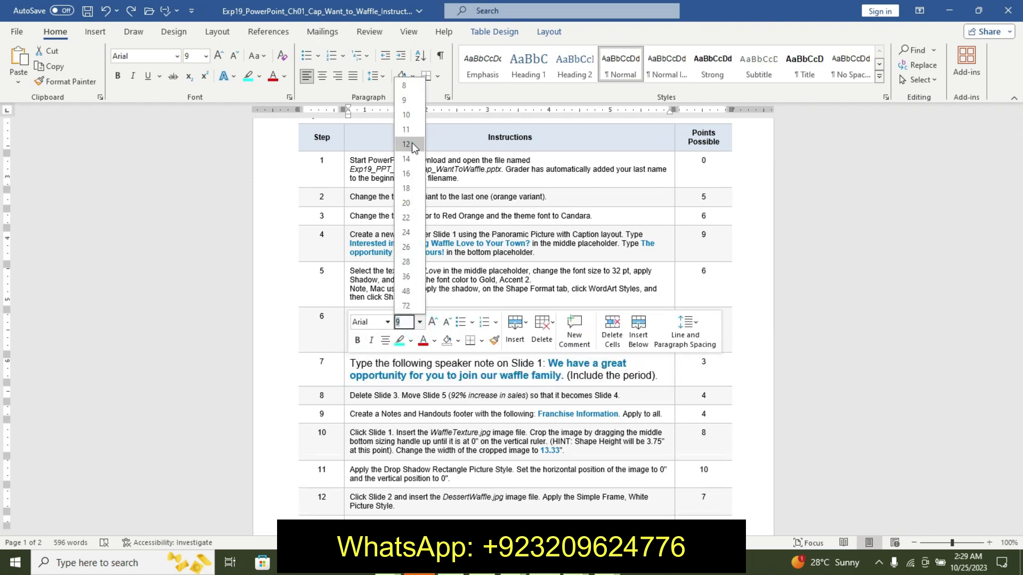
left_click(357, 340)
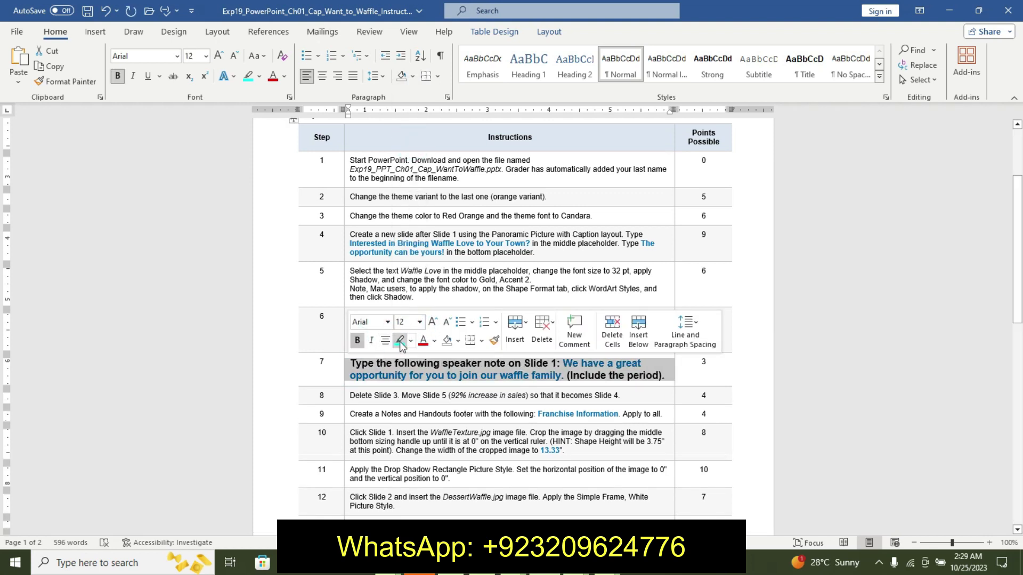
left_click(399, 340)
- Select step 7's speaker note sentence, undo an accidental paste, and return to the Want to Waffle deck
left_click_drag(353, 366, 666, 376)
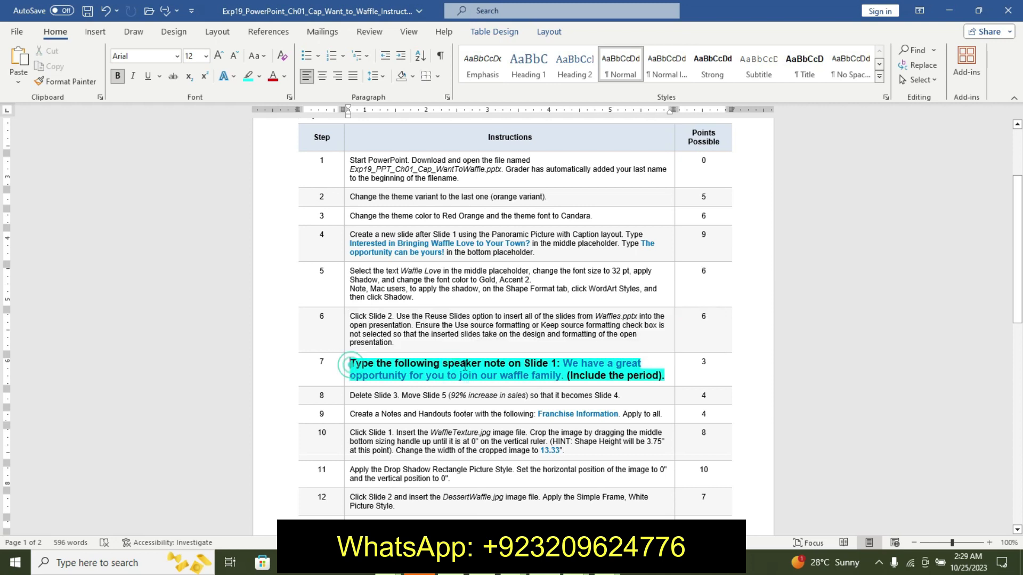
left_click(562, 365)
left_click_drag(567, 368, 565, 376)
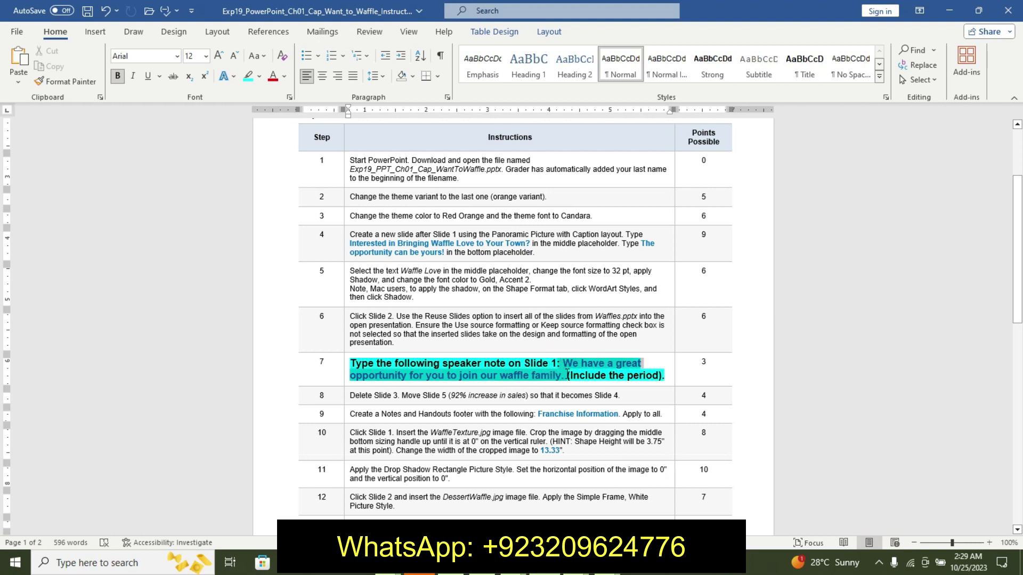
type("Exp19_PowerPoint_Ch01_Cap_Want_to_Waffle")
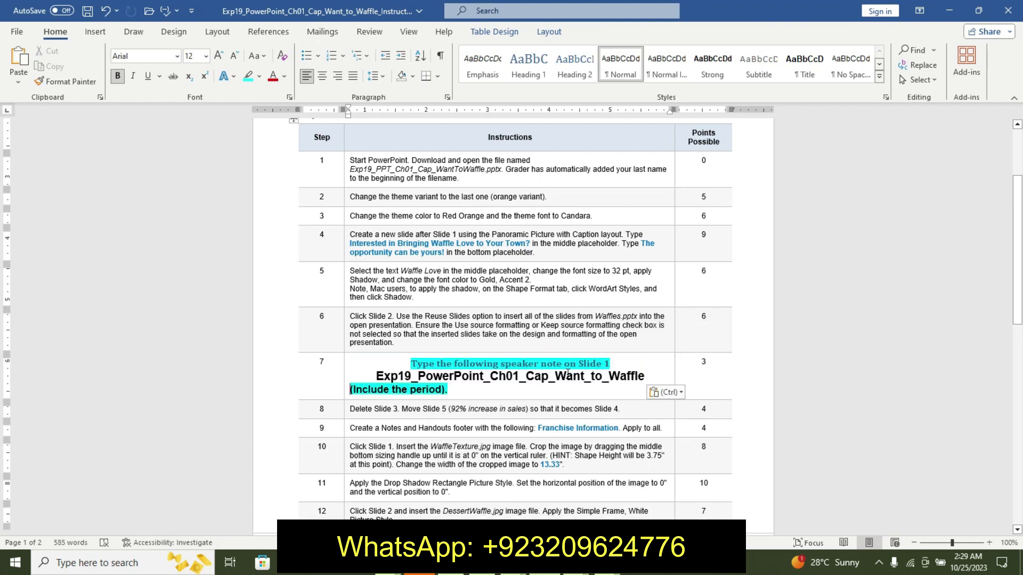
key("ctrl+z")
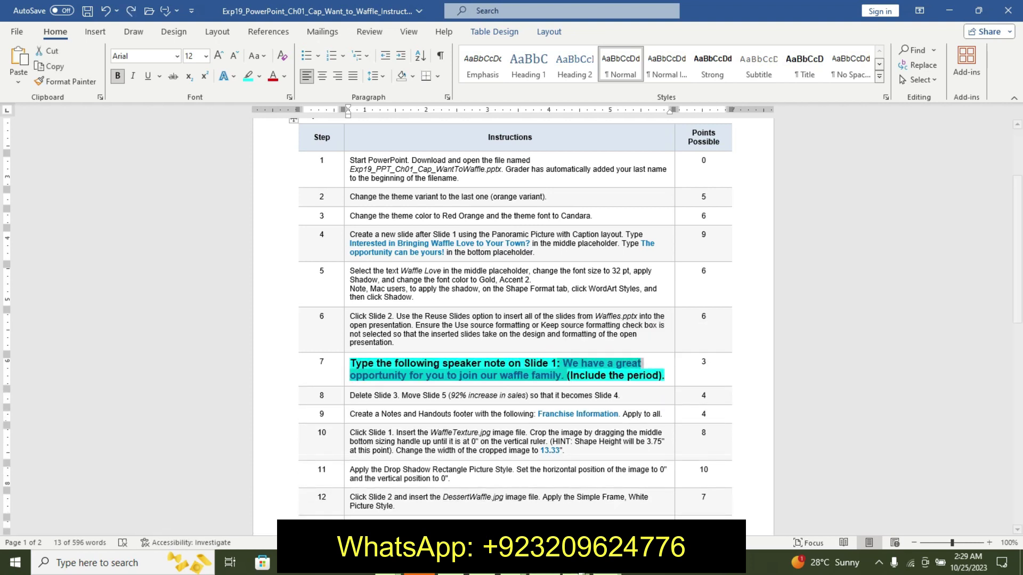
left_click(575, 563)
left_click(634, 516)
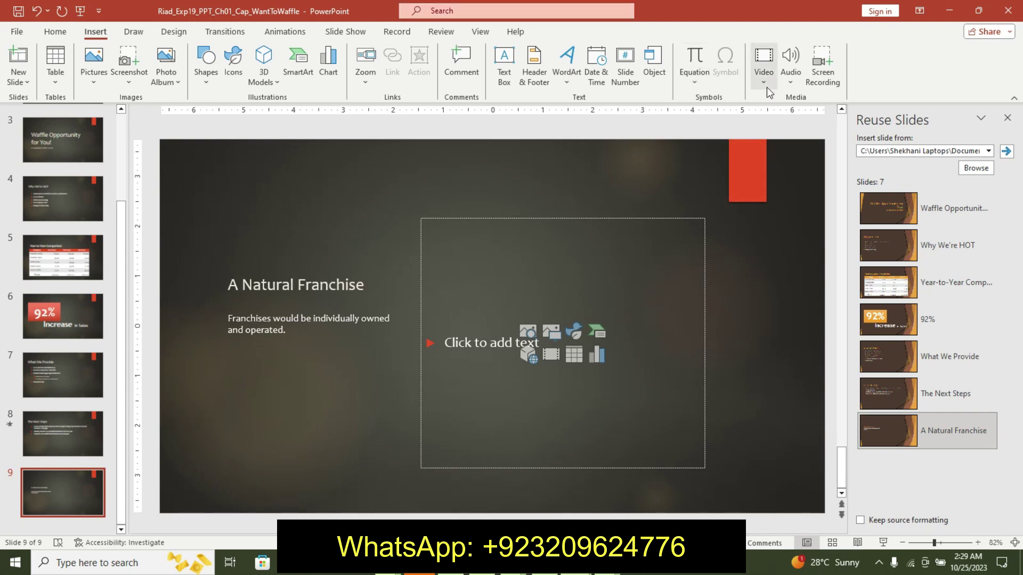
left_click(788, 86)
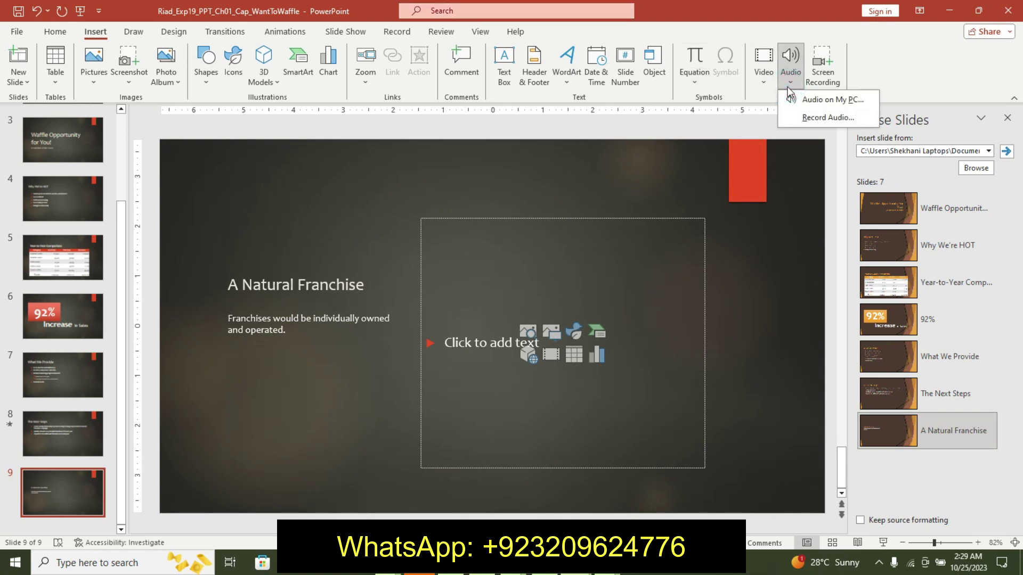
left_click(763, 83)
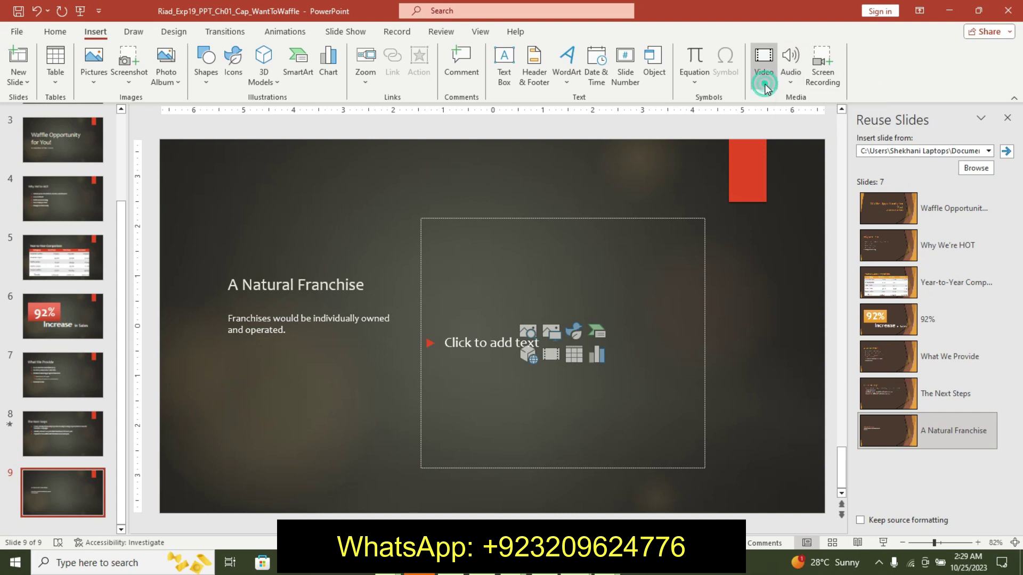
left_click(764, 72)
left_click(523, 10)
type("sp")
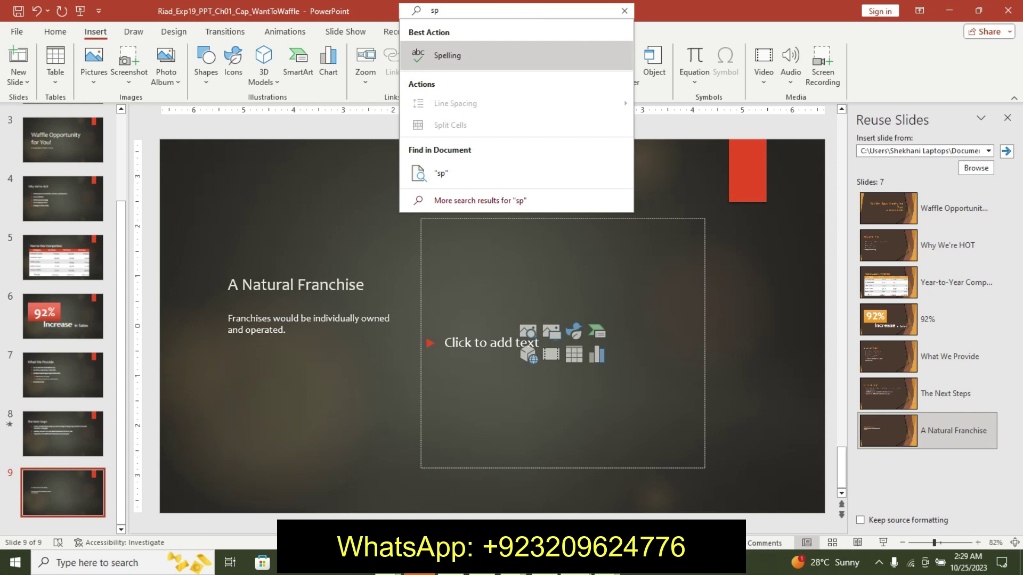
left_click(724, 543)
left_click(564, 514)
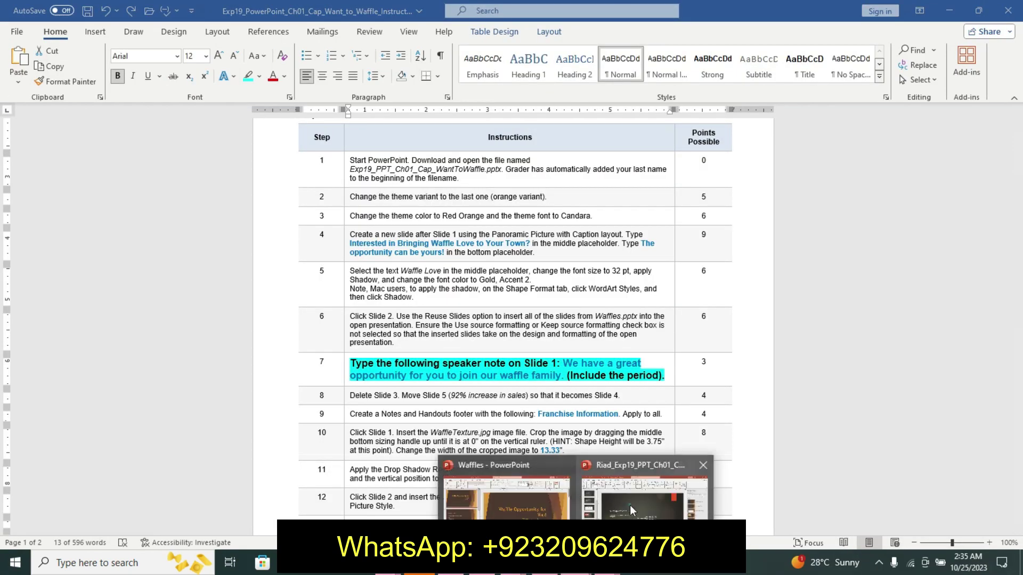
left_click(756, 503)
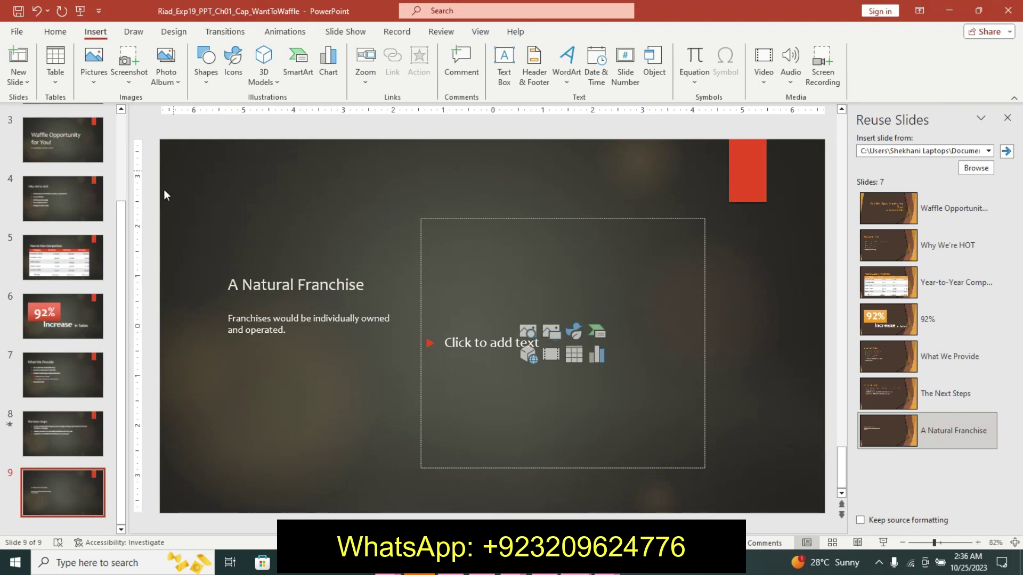
- Paste 'We have a great opportunity for you to join our waffle family.' into slide 1's notes, removing the stray colon
left_click_drag(128, 237, 111, 229)
scroll(69, 124, "up", 2)
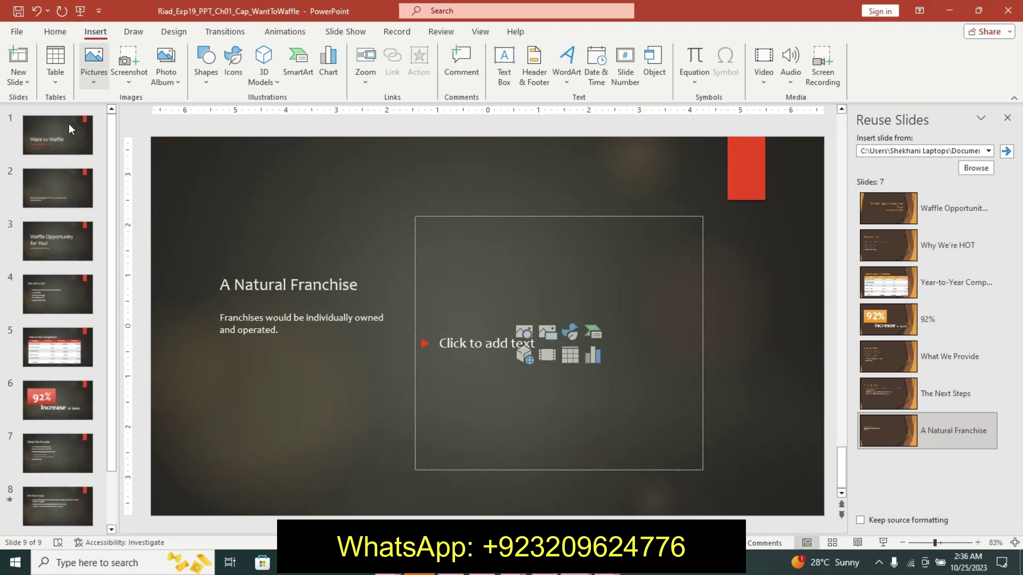
left_click(68, 123)
left_click_drag(660, 533, 661, 512)
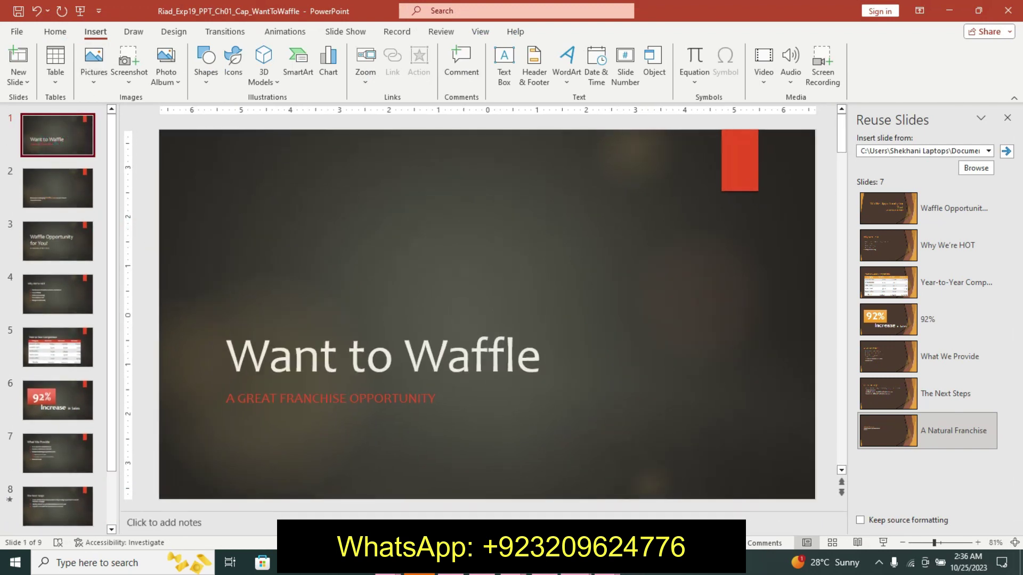
key("ctrl+v")
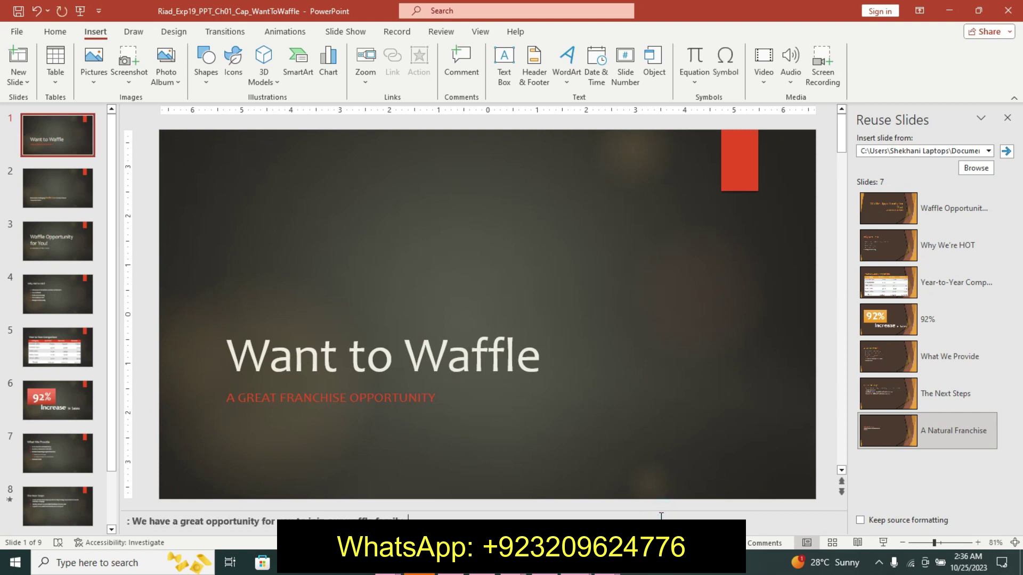
left_click(129, 516)
left_click(134, 521)
key("BackSpace")
key("BackSpace")
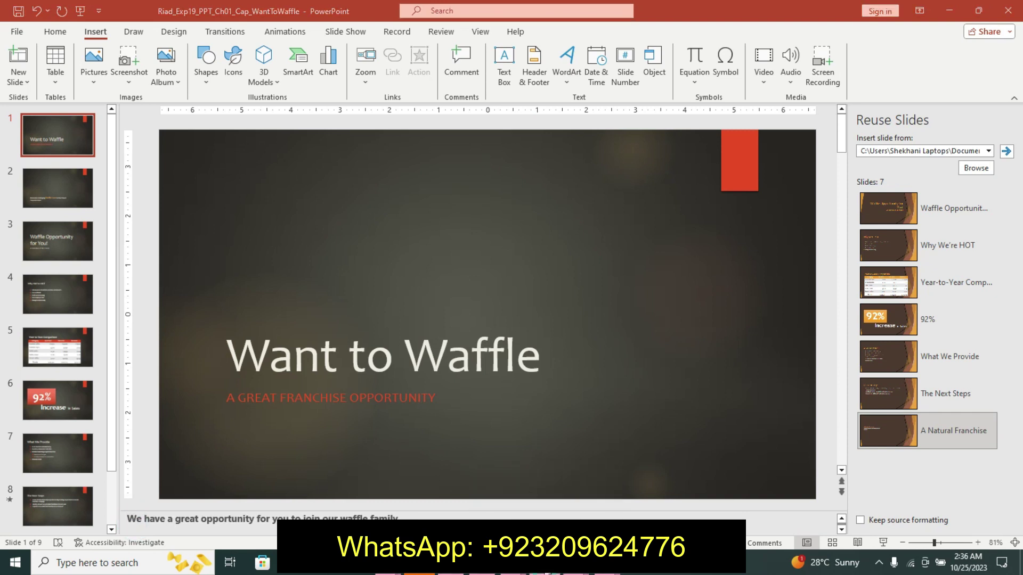
key("alt+Tab")
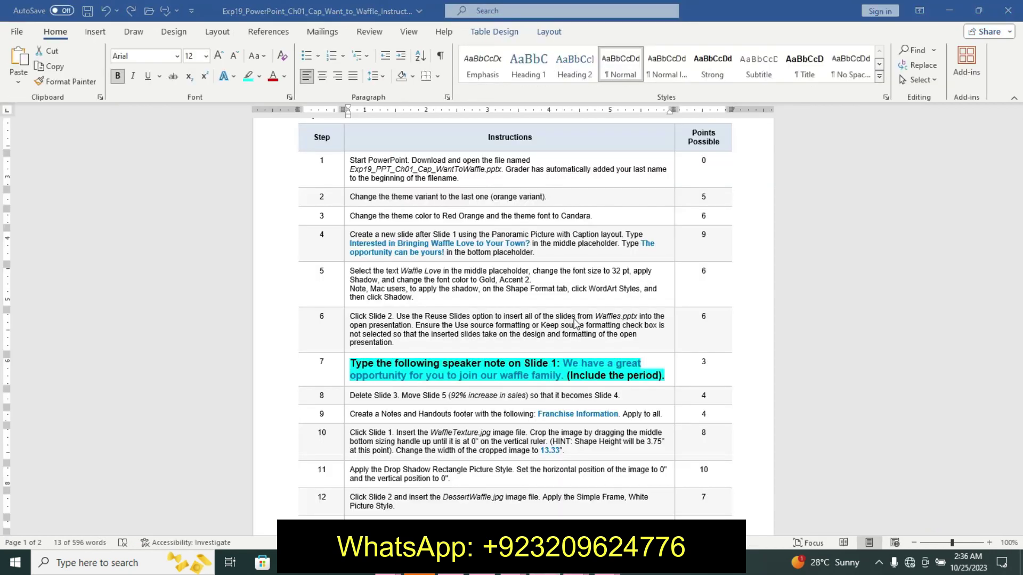
- Clear step 7's formatting and make step 8 12 pt, bold with cyan highlight
left_click(424, 360)
key("ctrl+z")
key("ctrl+z")
key("ctrl+z")
key("ctrl+z")
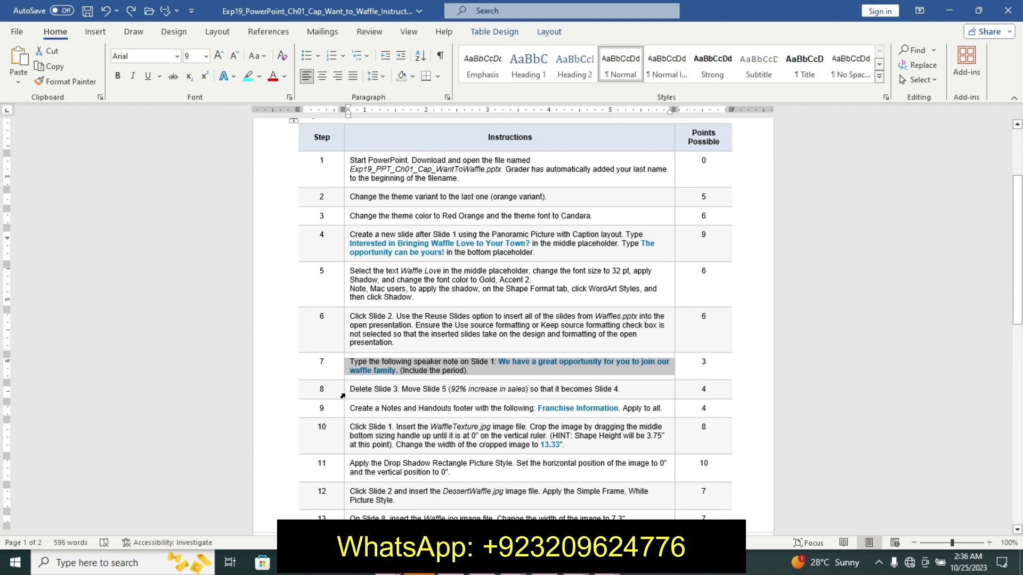
left_click(342, 393)
left_click(416, 353)
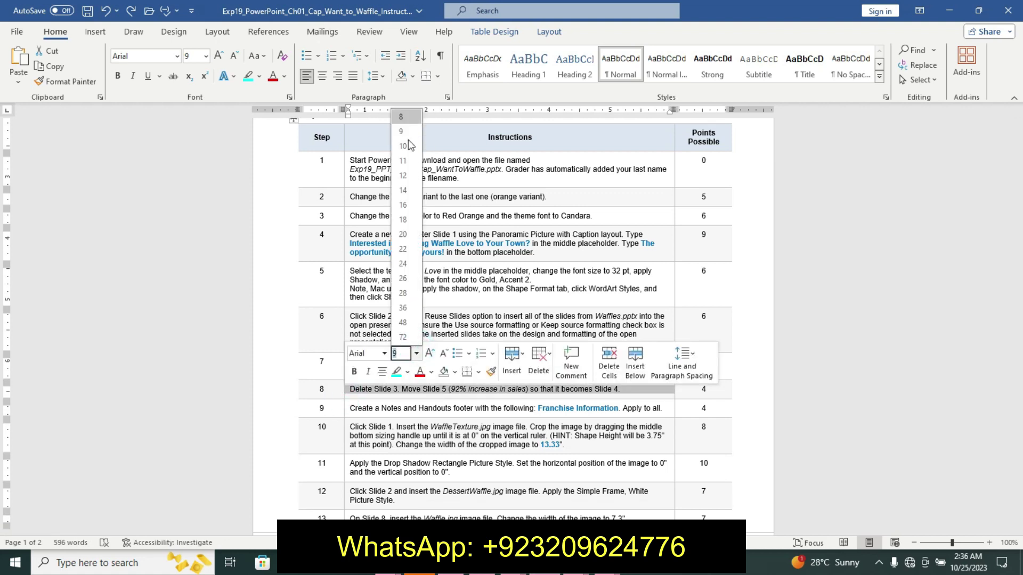
left_click(410, 181)
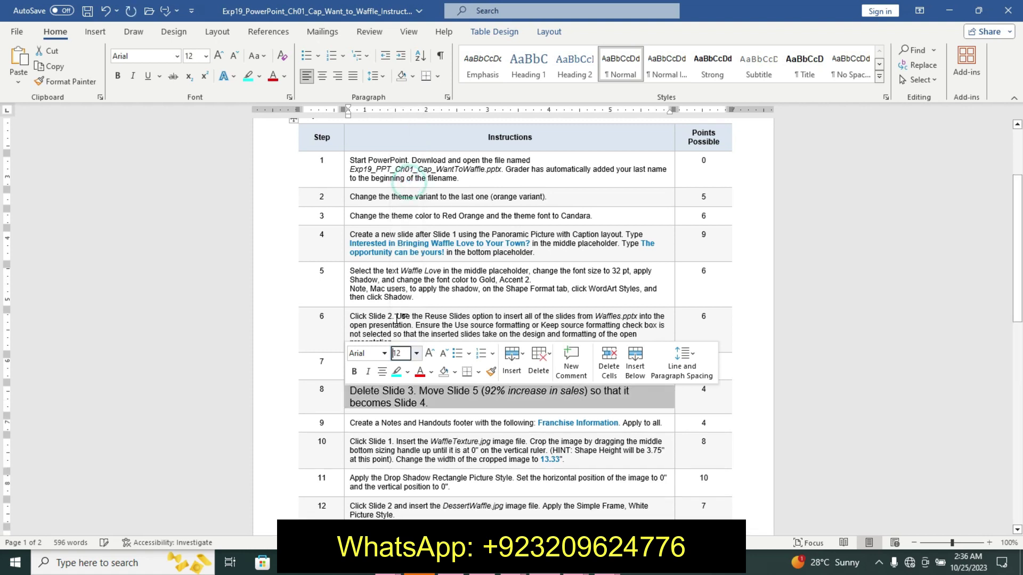
left_click(355, 371)
left_click(393, 366)
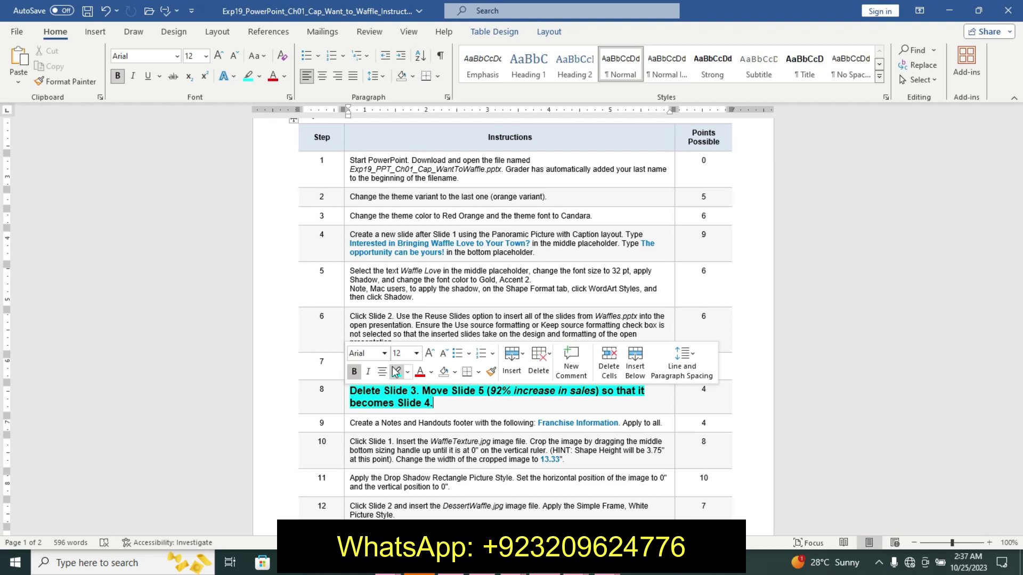
left_click(388, 403)
left_click(546, 564)
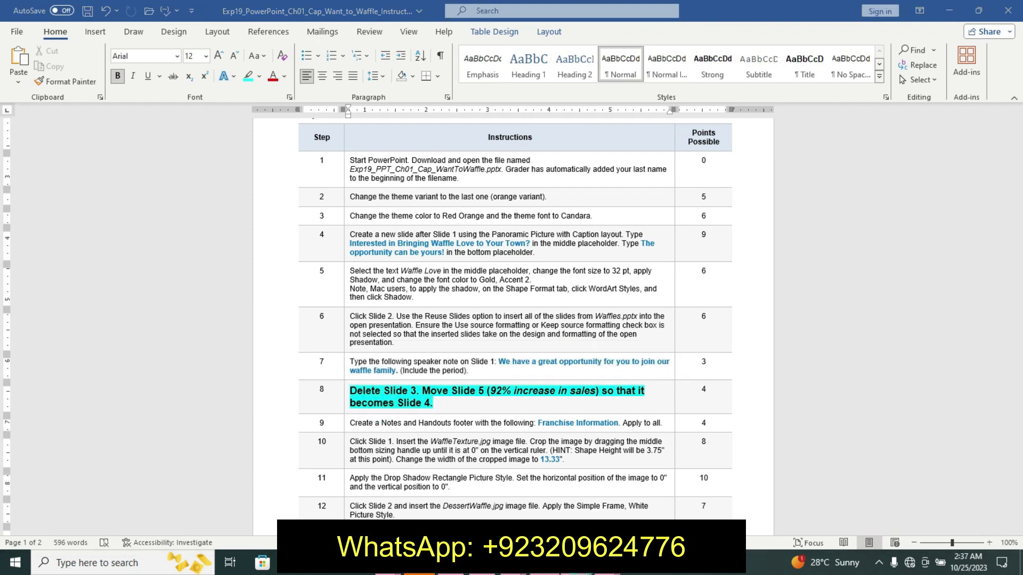
left_click(645, 488)
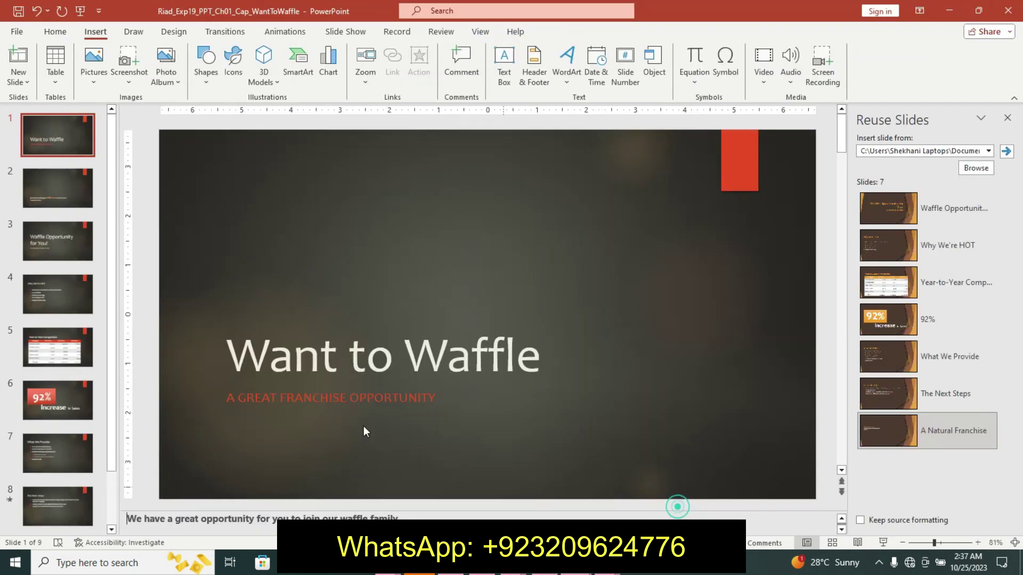
- Delete slide 3, Waffle Opportunity for You!, from the thumbnail pane
left_click(58, 235)
right_click(59, 235)
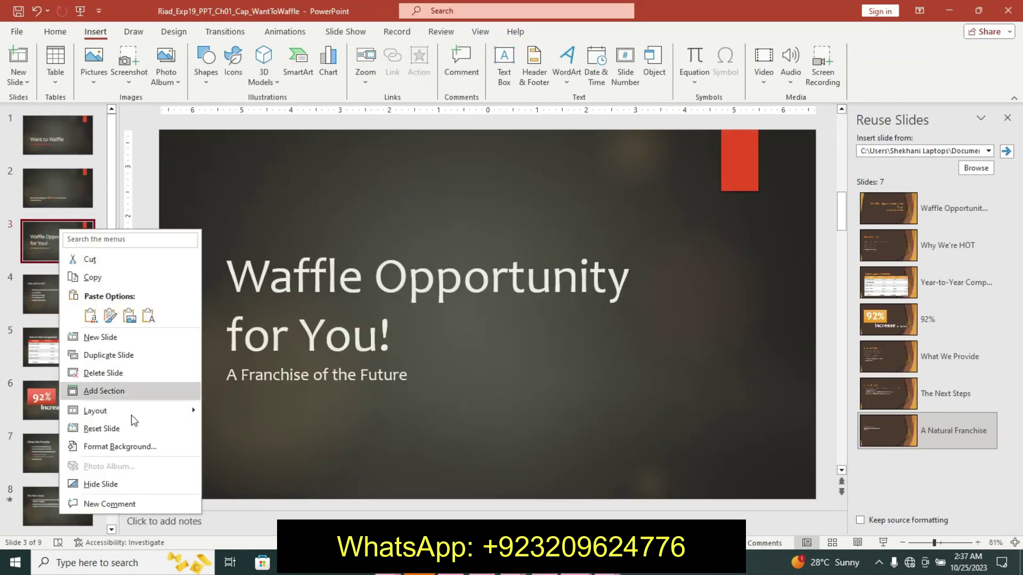
left_click(88, 372)
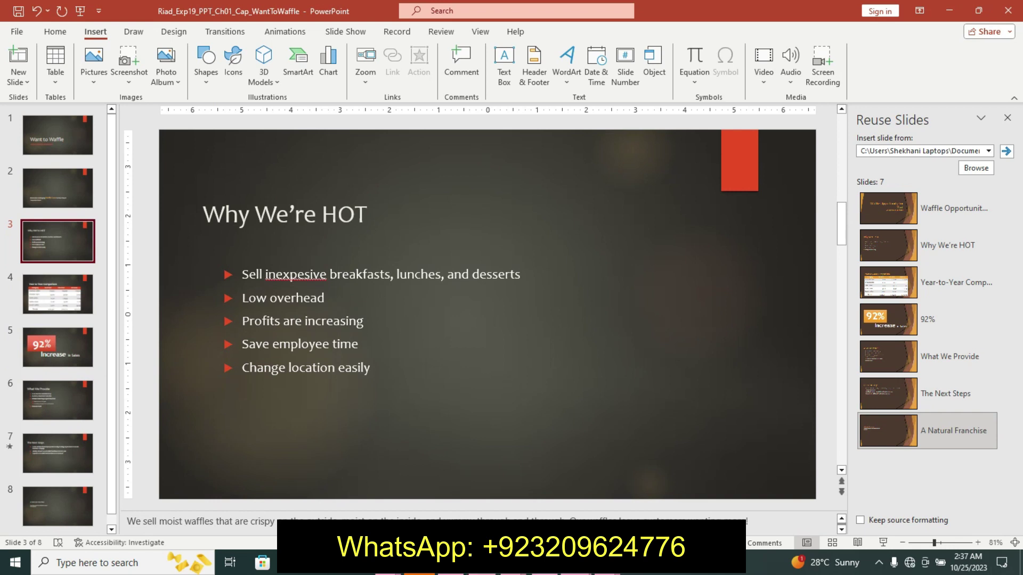
key("alt+Tab")
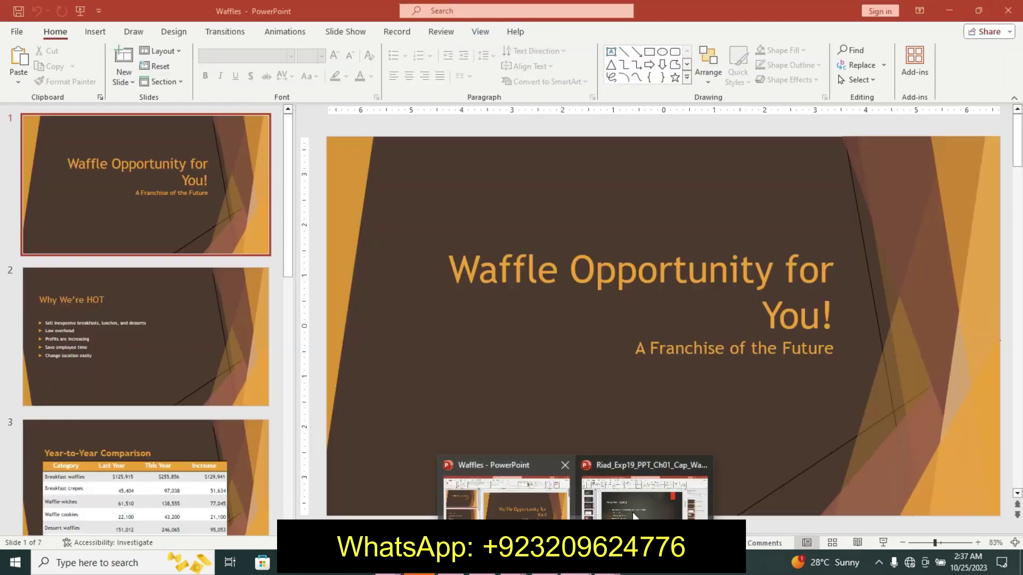
- Drag the 92% Increase in Sales thumbnail from position 5 up to slide 4
left_click(433, 468)
left_click_drag(63, 341, 56, 296)
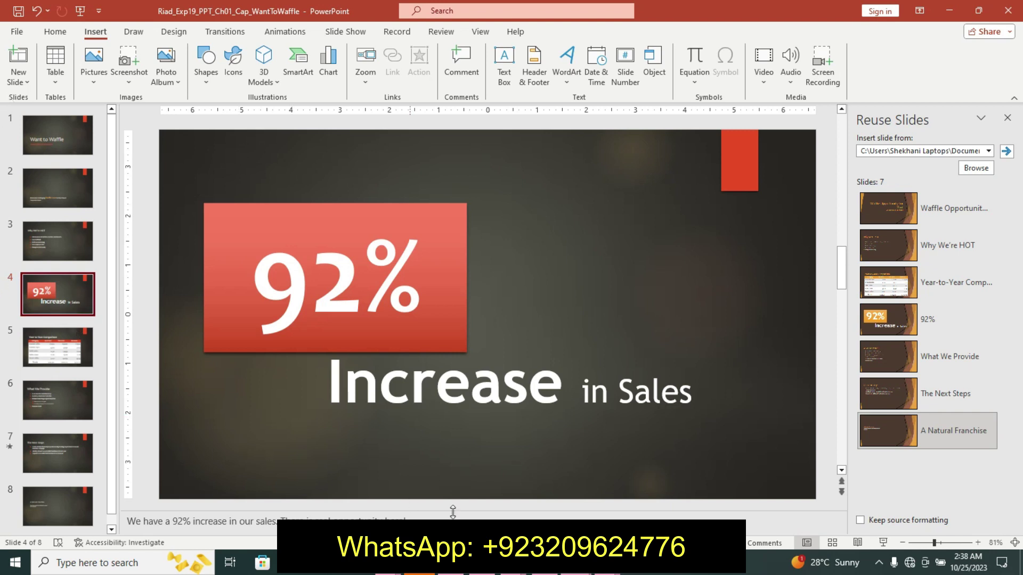
key("alt+Tab")
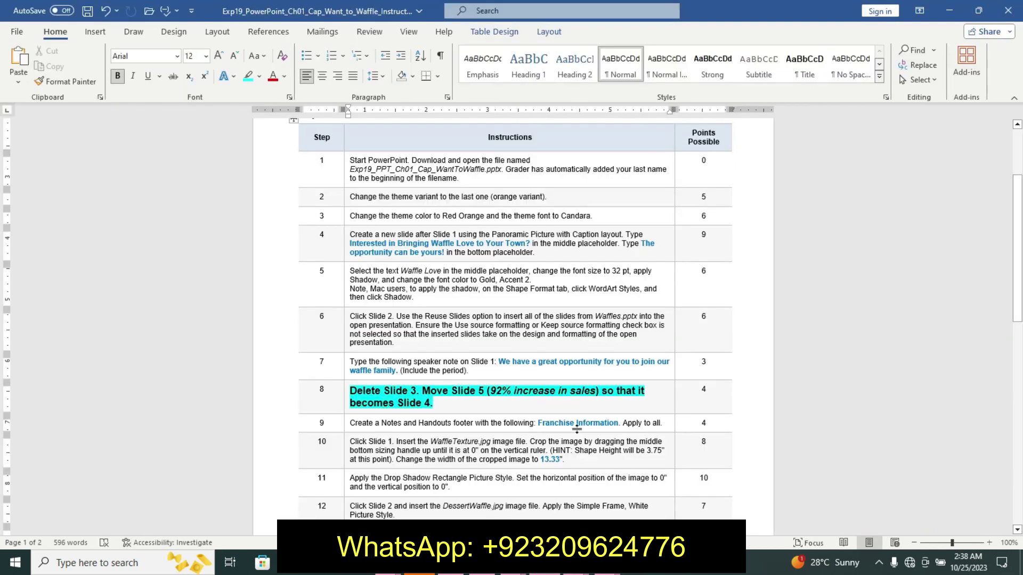
- Undo step 8's formatting in Word and show the Want to Waffle title slide in PowerPoint
key("ctrl+z")
key("ctrl+z")
key("ctrl+z")
mouse_move(1017, 259)
left_mouse_down()
mouse_move(1020, 358)
mouse_move(1009, 203)
left_mouse_up()
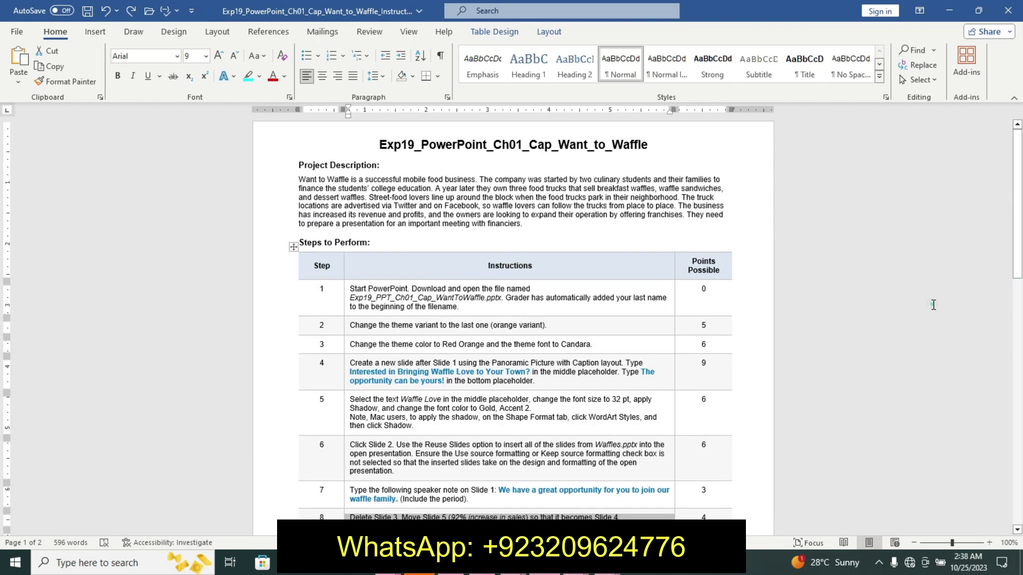
left_click(572, 573)
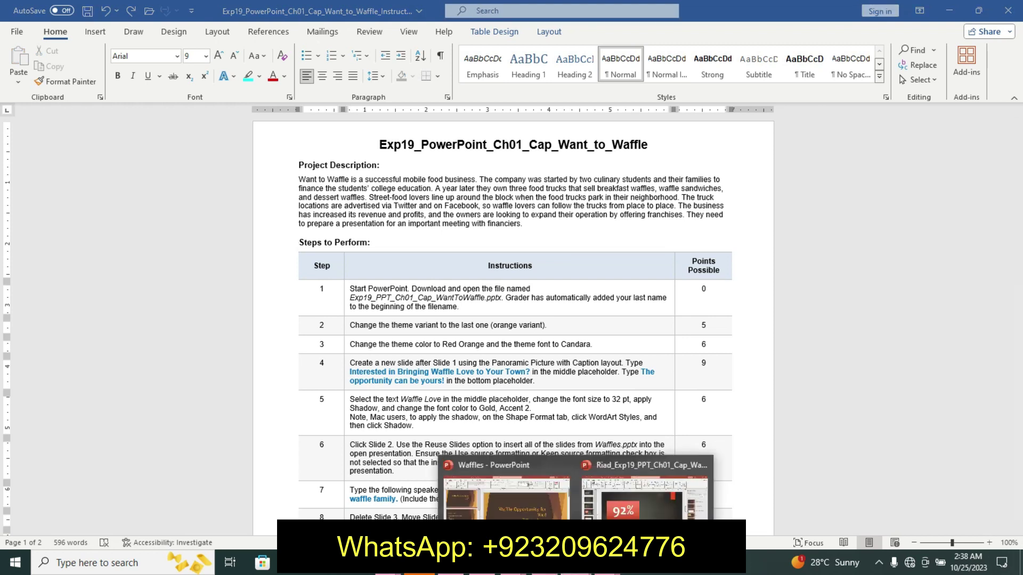
left_click(619, 461)
left_click(70, 133)
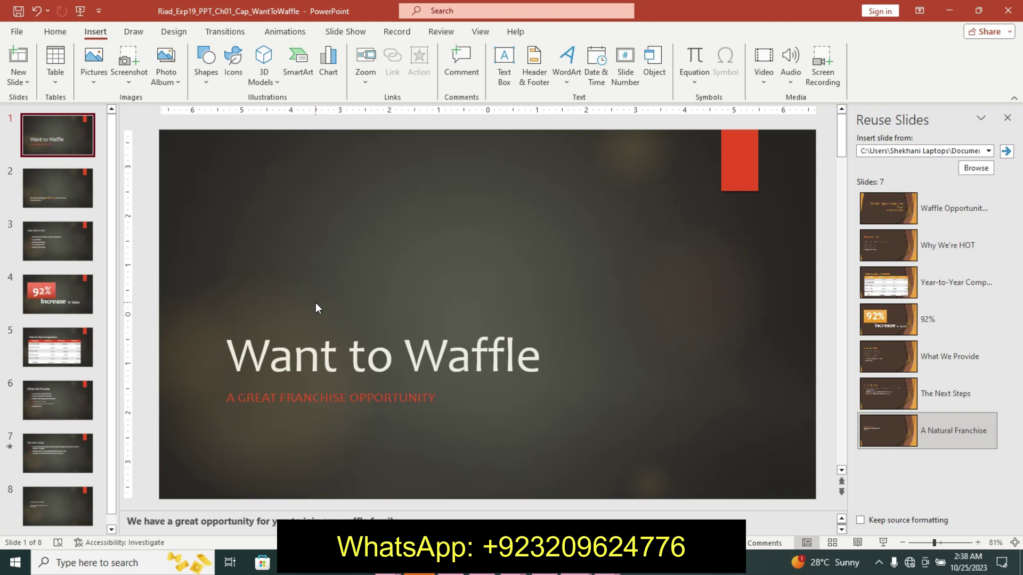
- Close the Reuse Slides pane, leaving the eight-slide Want to Waffle deck on its title slide
left_click(1007, 118)
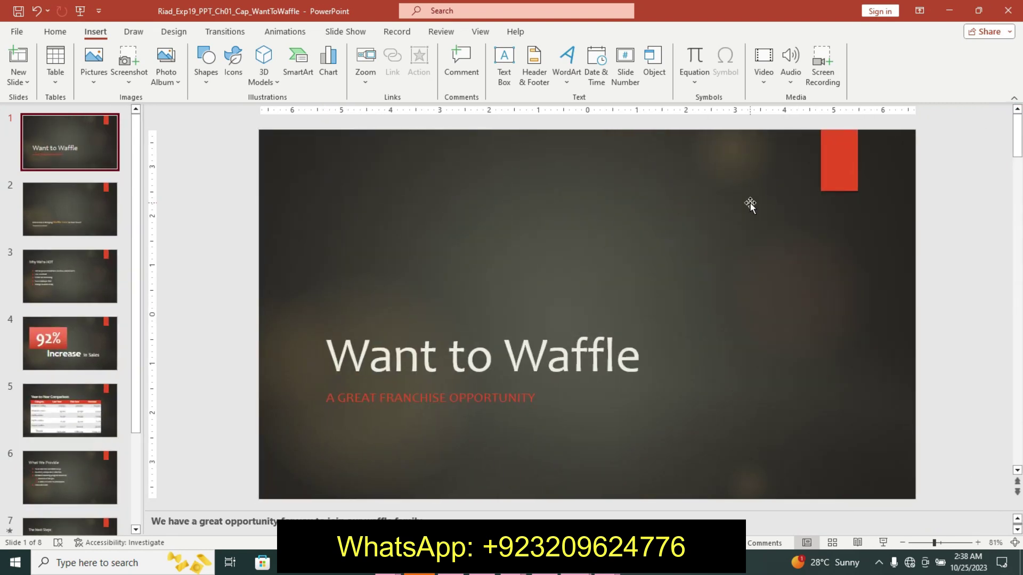